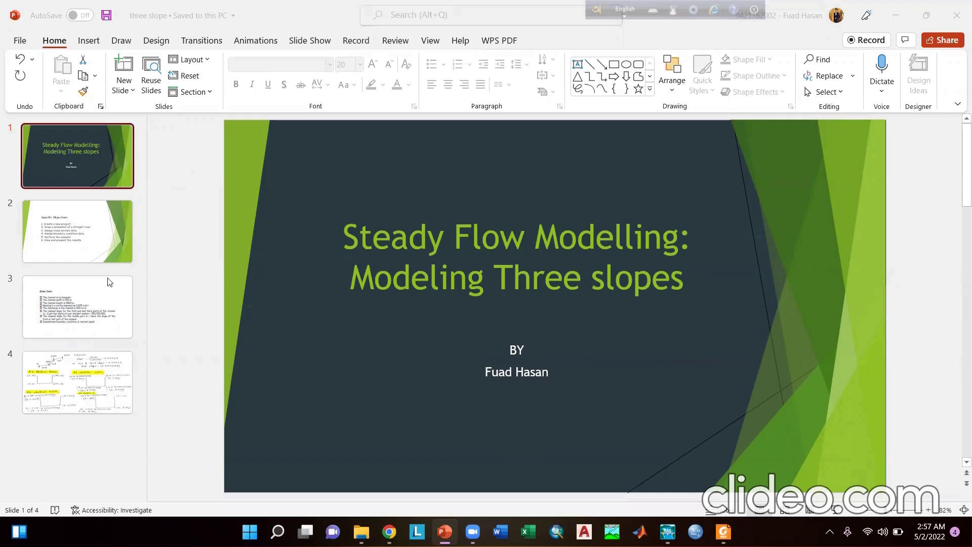
Step: Review the objectives on slide 2 and the channel width, length, Manning's n, discharge and slope rules on slide 3
{"action": "left_click", "coordinate": [103, 256]}
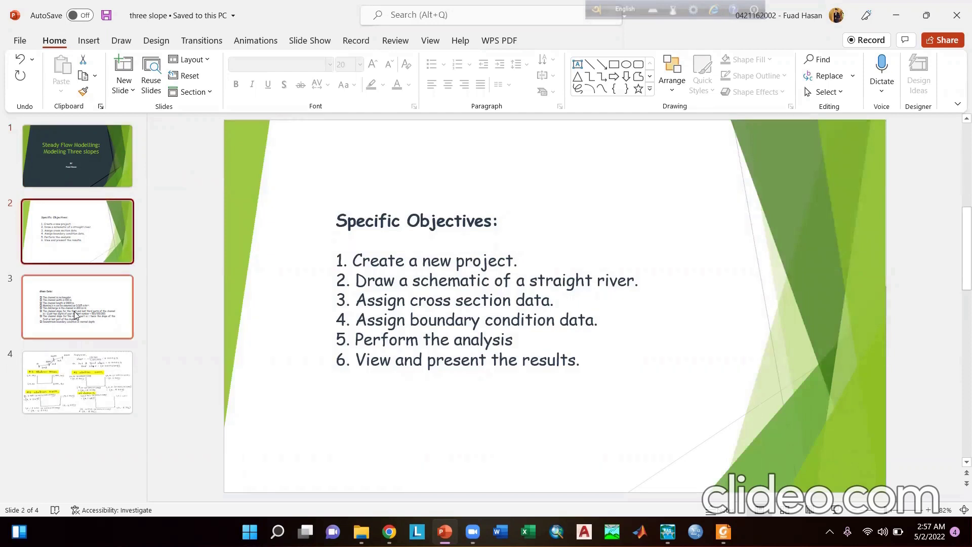
{"action": "left_click", "coordinate": [81, 329]}
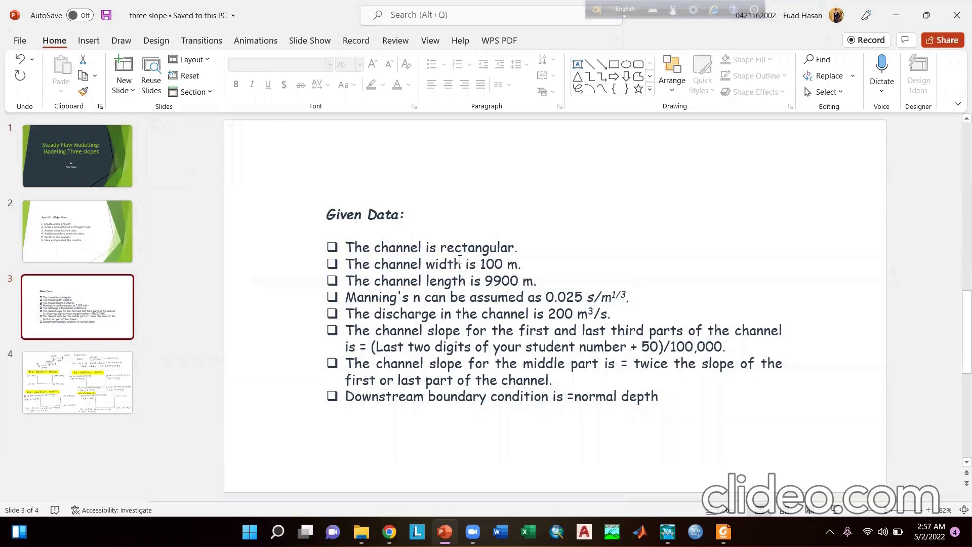
{"action": "left_click_drag", "start_coordinate": [511, 264], "coordinate": [464, 264]}
{"action": "left_click_drag", "start_coordinate": [533, 281], "coordinate": [485, 282]}
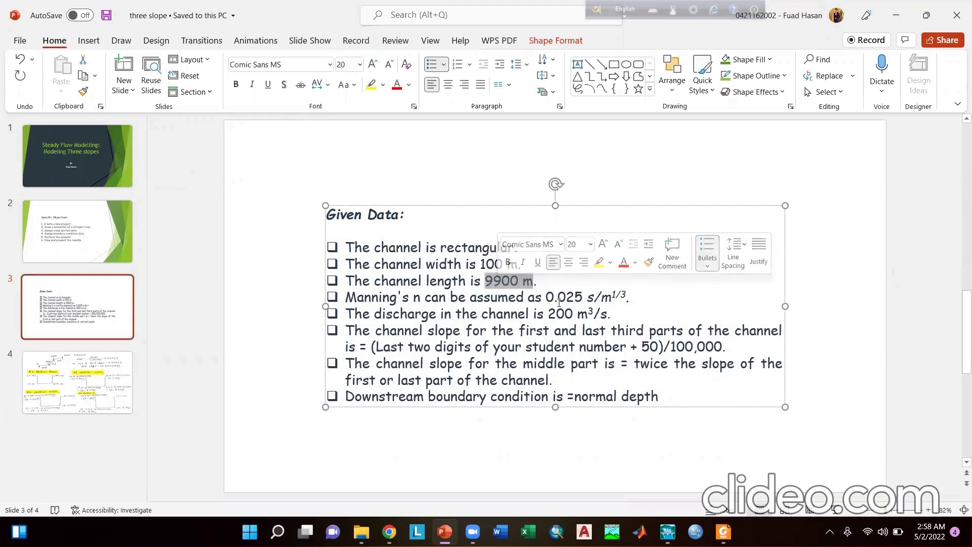
{"action": "left_click_drag", "start_coordinate": [547, 298], "coordinate": [582, 299]}
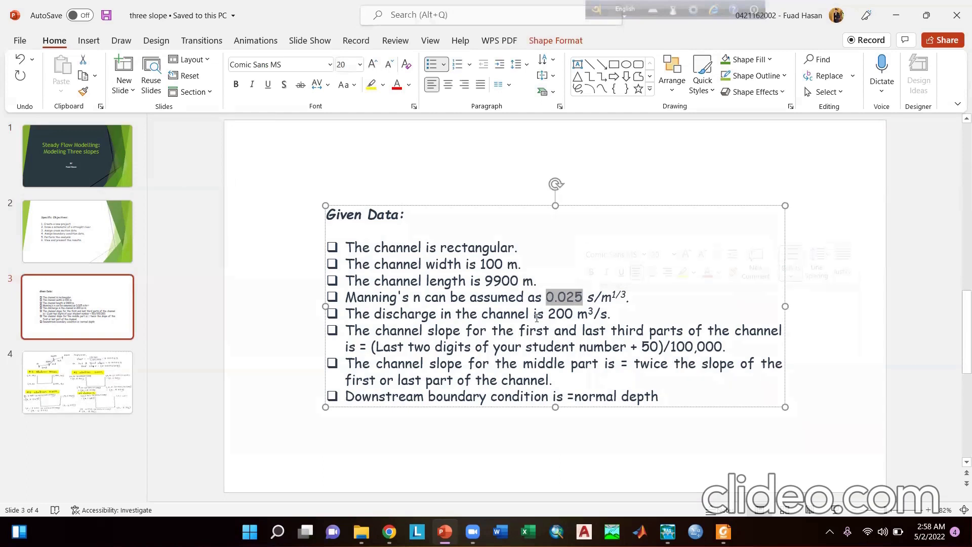
{"action": "left_click_drag", "start_coordinate": [548, 315], "coordinate": [578, 317]}
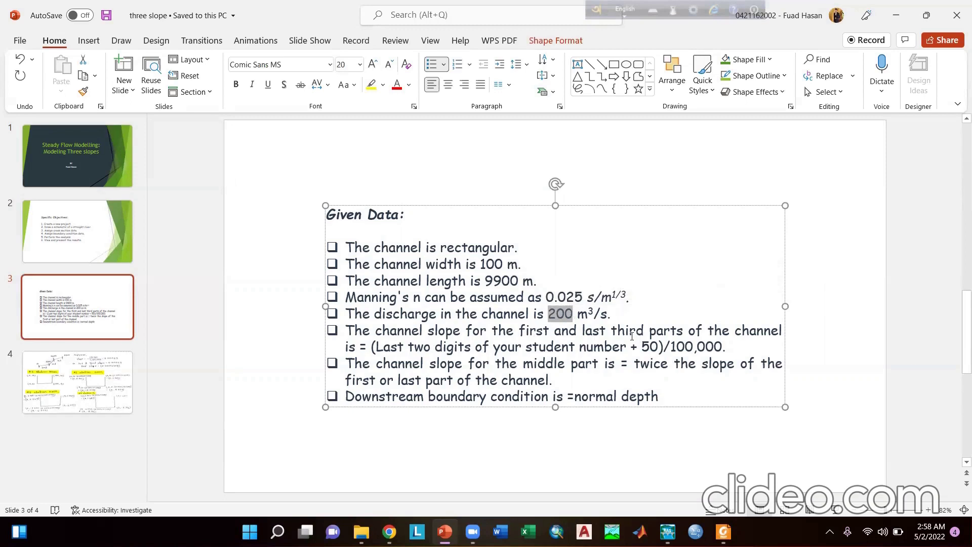
{"action": "left_click_drag", "start_coordinate": [493, 347], "coordinate": [672, 347]}
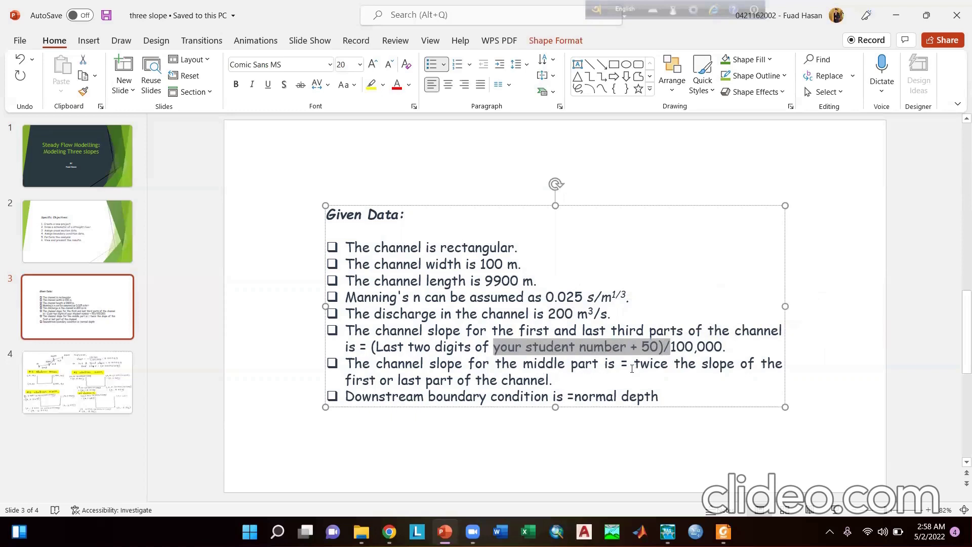
{"action": "left_click_drag", "start_coordinate": [713, 366], "coordinate": [740, 366]}
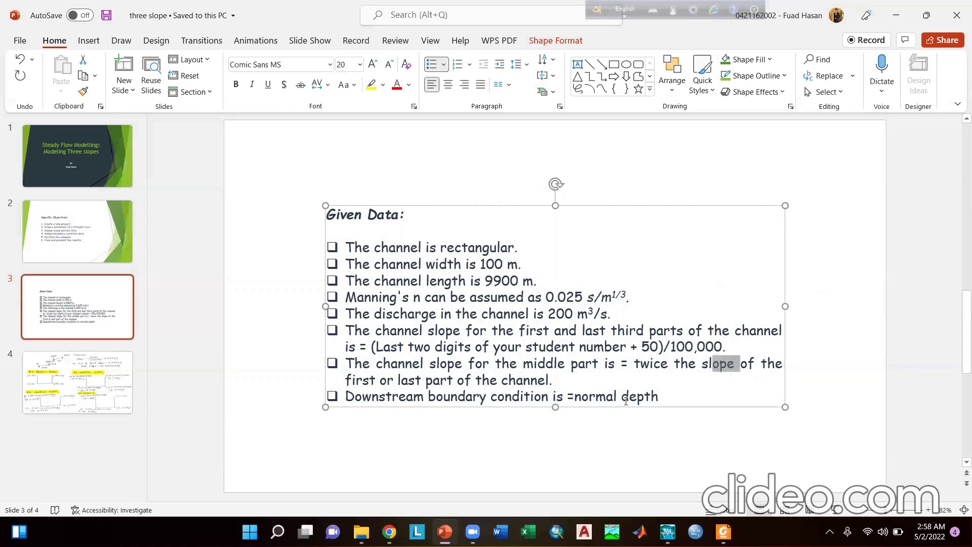
Step: Switch to the HEC-RAS main window and look through its project file commands and program options
{"action": "left_click", "coordinate": [675, 530]}
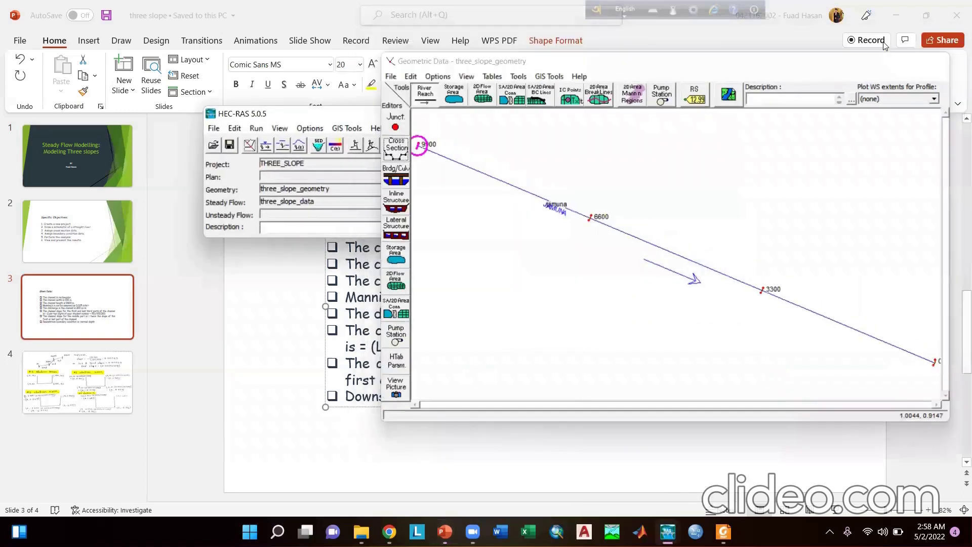
{"action": "left_click", "coordinate": [889, 40]}
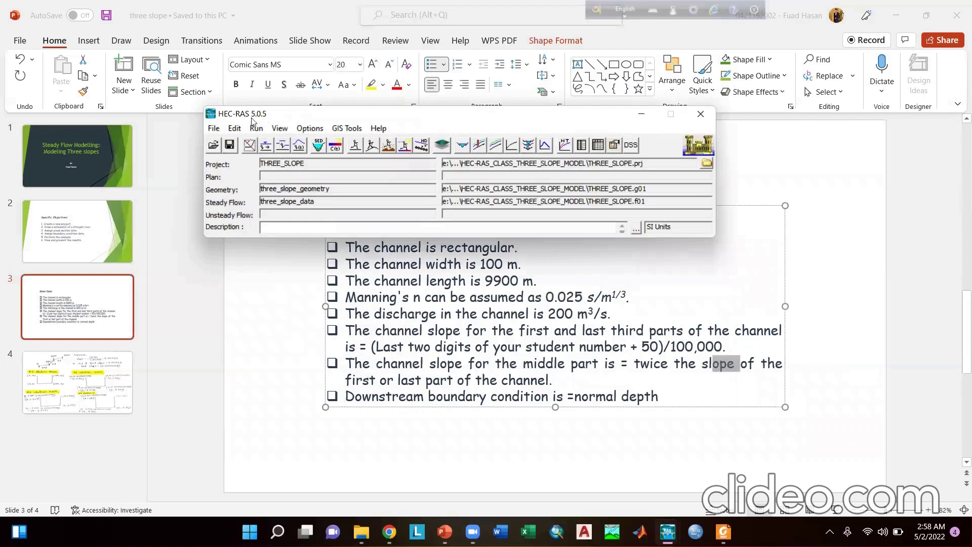
{"action": "left_click", "coordinate": [212, 129]}
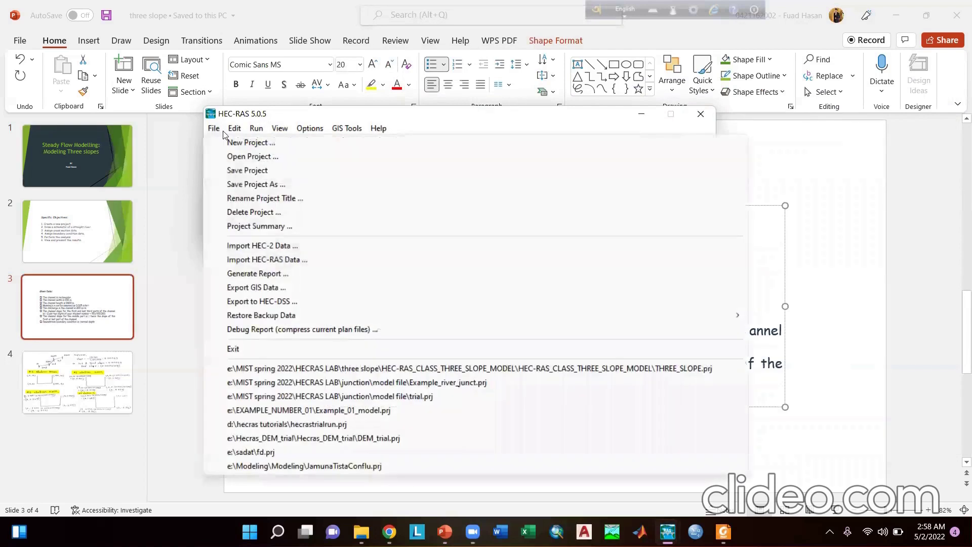
{"action": "mouse_move", "coordinate": [303, 129]}
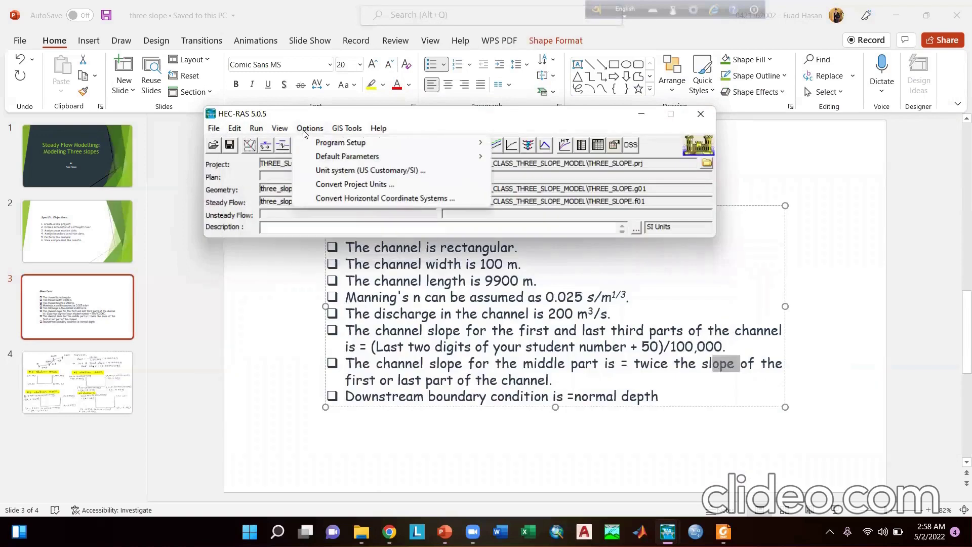
{"action": "left_click", "coordinate": [320, 133]}
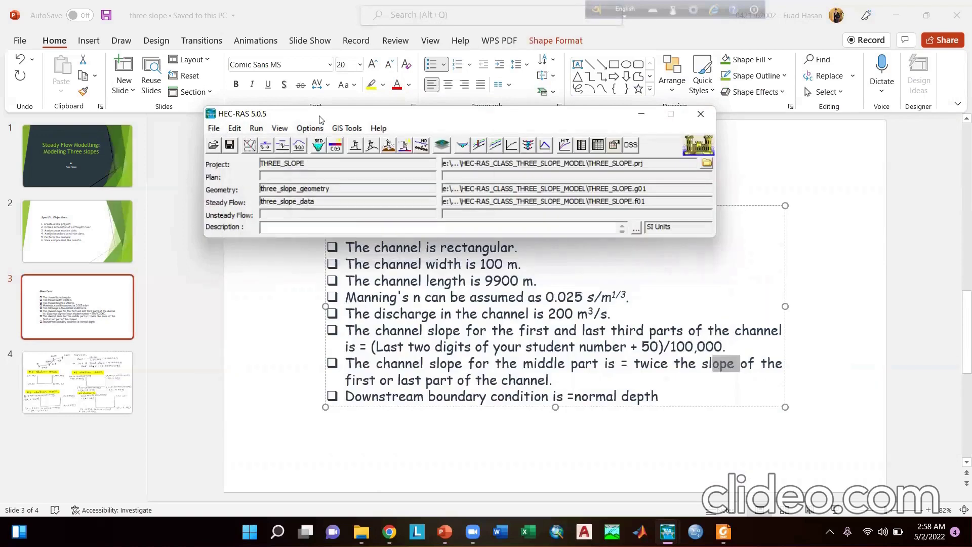
{"action": "left_click", "coordinate": [249, 145]}
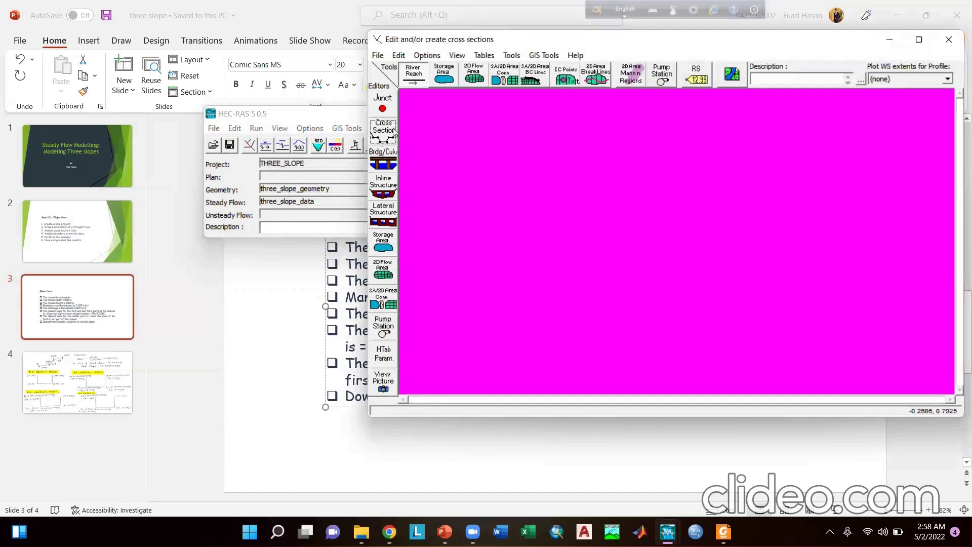
{"action": "left_click", "coordinate": [272, 103]}
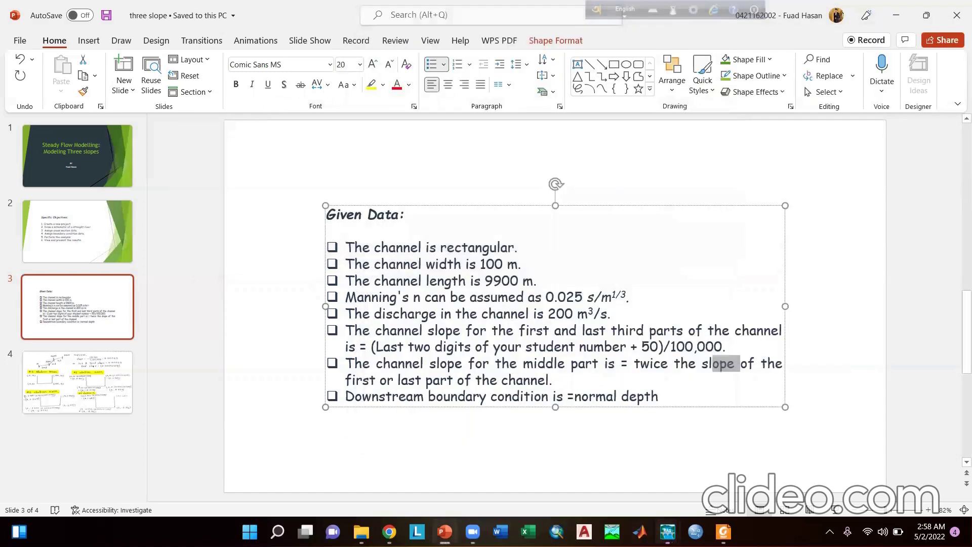
{"action": "mouse_move", "coordinate": [667, 531]}
{"action": "left_click", "coordinate": [686, 491]}
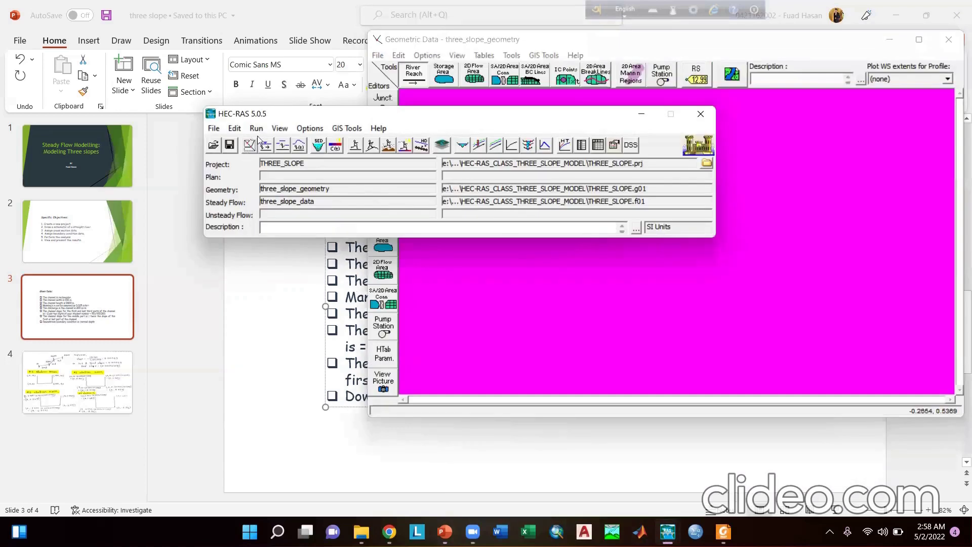
{"action": "left_click", "coordinate": [949, 39]}
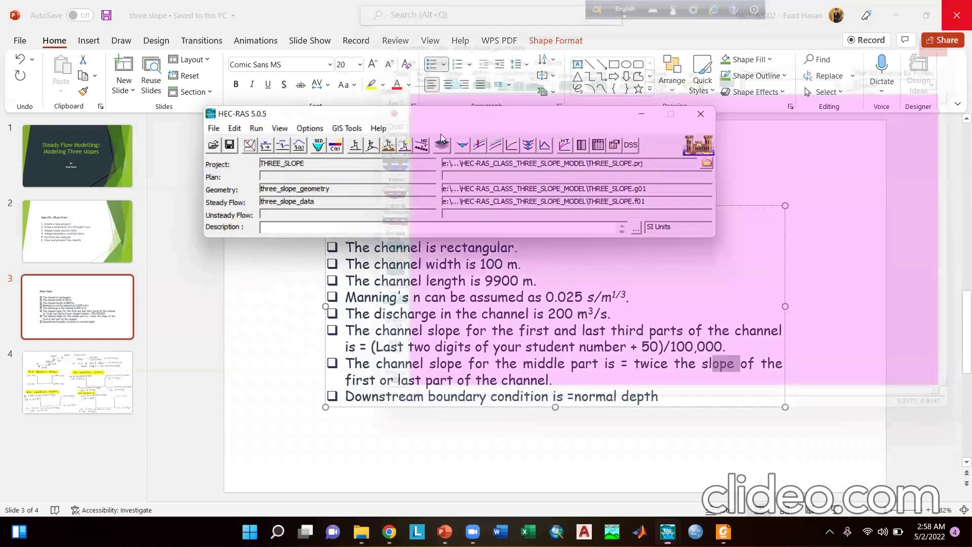
Step: Open the three_slope_geometry data in a full-screen geometry editor and start the River Reach tool
{"action": "left_click", "coordinate": [248, 145]}
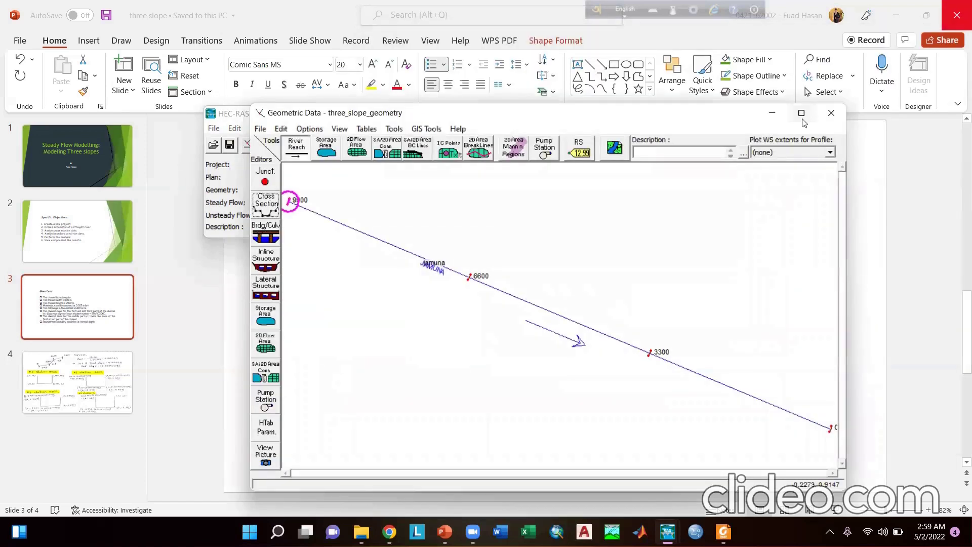
{"action": "left_click", "coordinate": [800, 110]}
{"action": "left_click", "coordinate": [51, 48]}
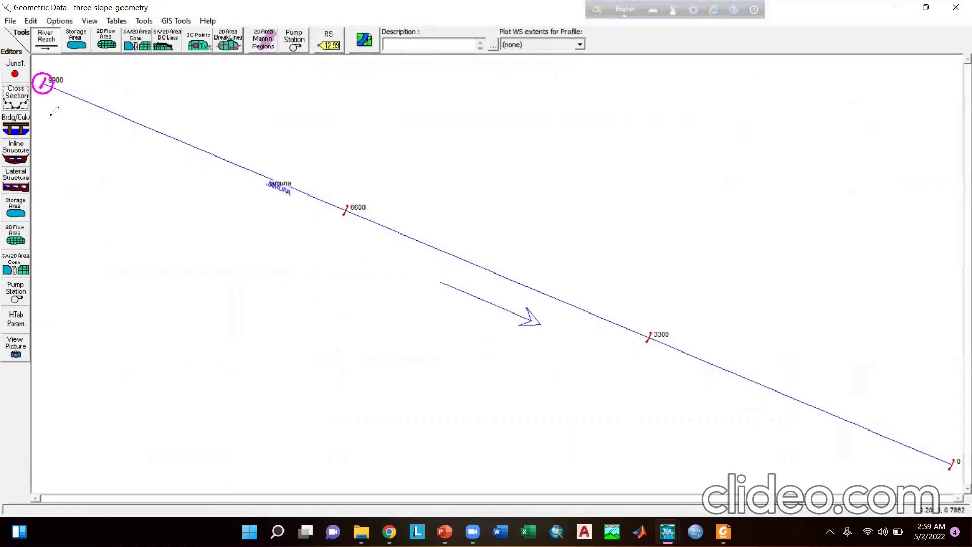
Step: Open the cross section data for river station 9900 and check the JAMUNA river and jamuna reach selections
{"action": "left_click", "coordinate": [17, 97]}
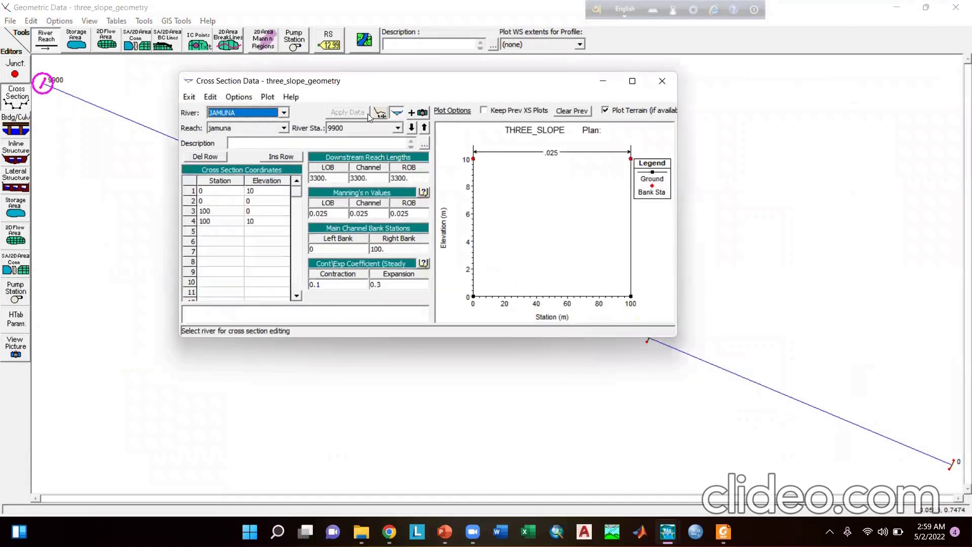
{"action": "left_click", "coordinate": [236, 113]}
{"action": "left_click", "coordinate": [236, 125]}
{"action": "left_click", "coordinate": [236, 127]}
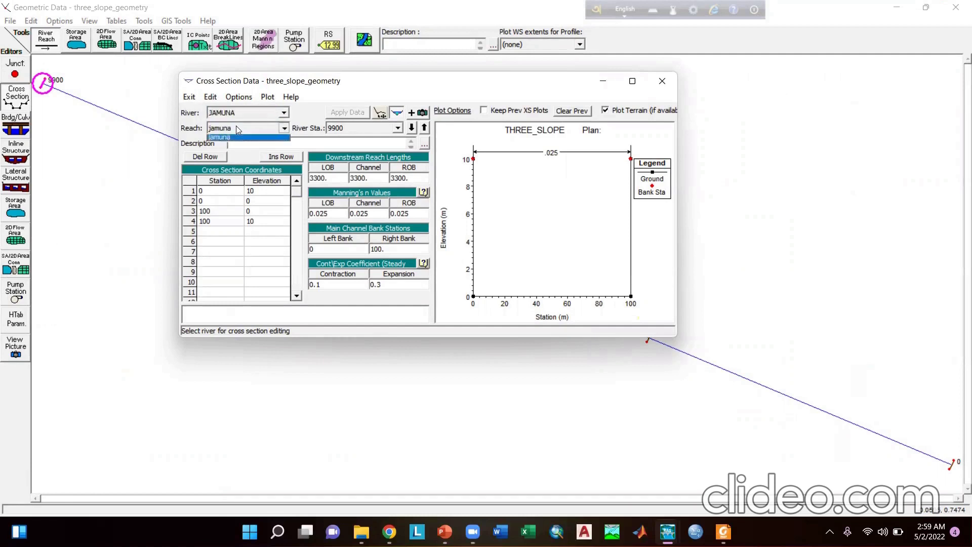
{"action": "left_click", "coordinate": [236, 127]}
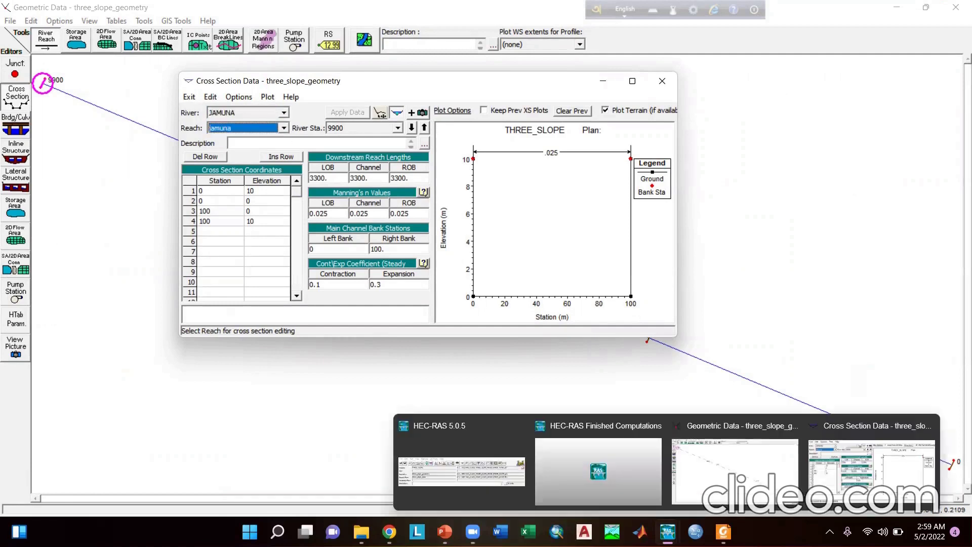
Step: Switch to the three slope lecture PDF in Foxit and pencil-mark the stations 9900, 6600, 3300 and 0 on the channel sketch
{"action": "left_click", "coordinate": [723, 531]}
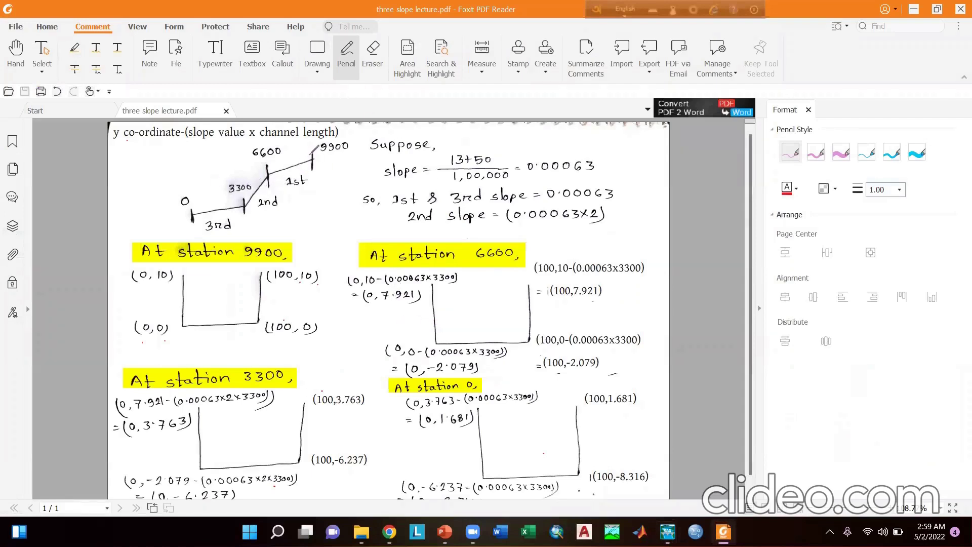
{"action": "mouse_move", "coordinate": [314, 151]}
{"action": "left_mouse_down"}
{"action": "mouse_move", "coordinate": [312, 170]}
{"action": "mouse_move", "coordinate": [312, 152]}
{"action": "mouse_move", "coordinate": [268, 185]}
{"action": "mouse_move", "coordinate": [269, 171]}
{"action": "mouse_move", "coordinate": [243, 222]}
{"action": "mouse_move", "coordinate": [243, 197]}
{"action": "mouse_move", "coordinate": [244, 212]}
{"action": "mouse_move", "coordinate": [192, 223]}
{"action": "left_mouse_up"}
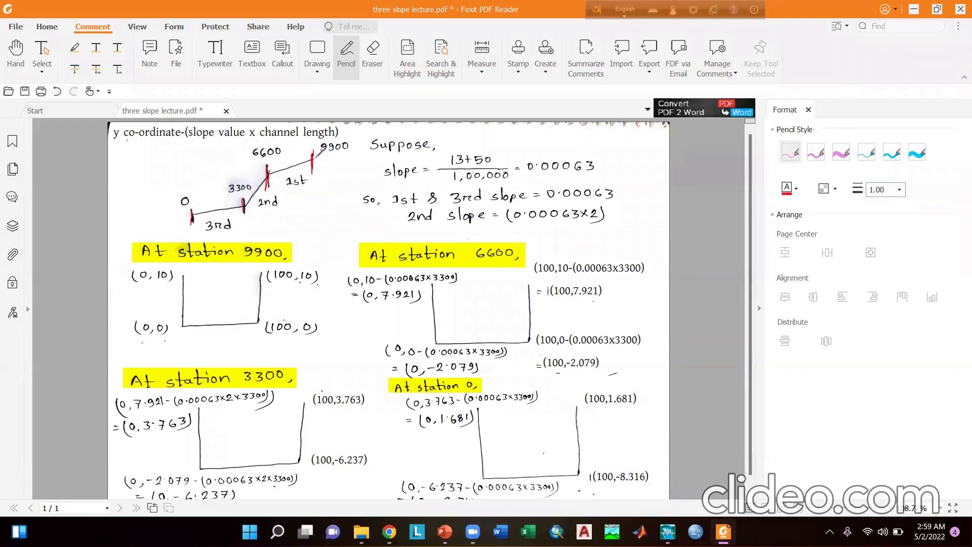
{"action": "left_click_drag", "start_coordinate": [320, 151], "coordinate": [350, 150]}
{"action": "left_click_drag", "start_coordinate": [255, 164], "coordinate": [281, 158]}
{"action": "left_click_drag", "start_coordinate": [229, 194], "coordinate": [253, 192]}
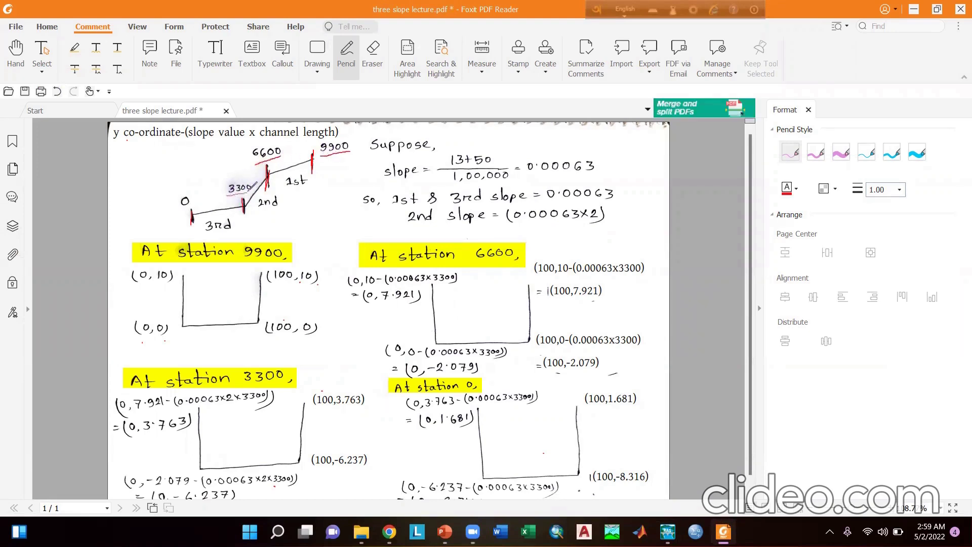
{"action": "left_click_drag", "start_coordinate": [177, 210], "coordinate": [205, 197]}
{"action": "left_click_drag", "start_coordinate": [339, 138], "coordinate": [355, 129]}
{"action": "left_click_drag", "start_coordinate": [283, 143], "coordinate": [251, 146]}
{"action": "left_click_drag", "start_coordinate": [252, 181], "coordinate": [182, 198]}
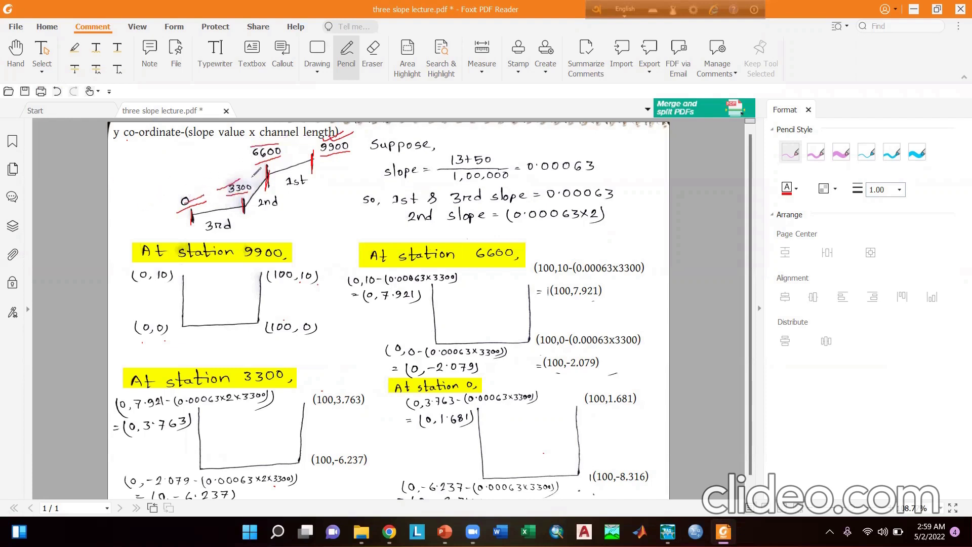
Step: Circle the 1st, 2nd and 3rd channel parts and handwrite 9900/3 = 3300 m beside the sketch
{"action": "mouse_move", "coordinate": [307, 167]}
{"action": "left_mouse_down"}
{"action": "mouse_move", "coordinate": [285, 173]}
{"action": "mouse_move", "coordinate": [294, 191]}
{"action": "mouse_move", "coordinate": [319, 171]}
{"action": "mouse_move", "coordinate": [259, 206]}
{"action": "mouse_move", "coordinate": [280, 199]}
{"action": "left_mouse_up"}
{"action": "mouse_move", "coordinate": [207, 218]}
{"action": "left_mouse_down"}
{"action": "mouse_move", "coordinate": [230, 228]}
{"action": "mouse_move", "coordinate": [240, 215]}
{"action": "mouse_move", "coordinate": [209, 219]}
{"action": "left_mouse_up"}
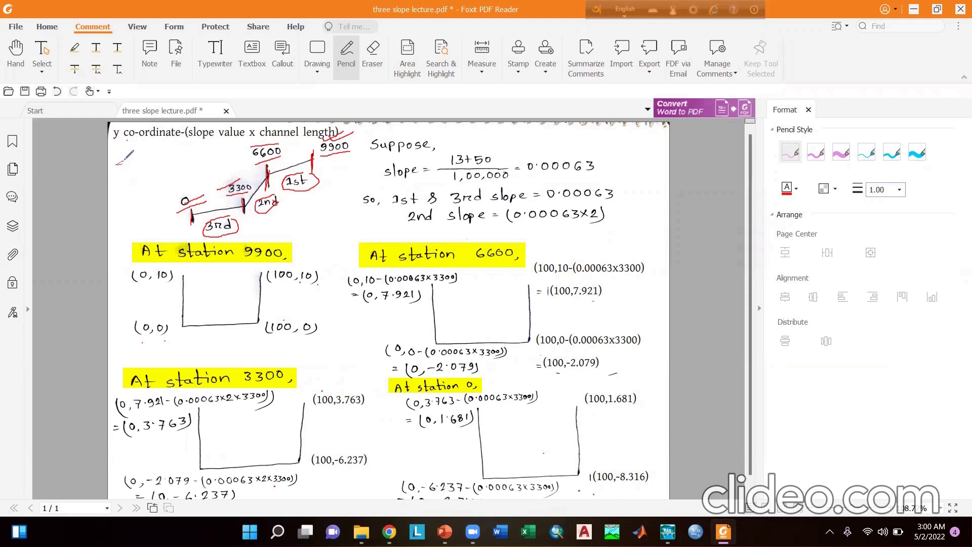
{"action": "mouse_move", "coordinate": [116, 163]}
{"action": "left_mouse_down"}
{"action": "mouse_move", "coordinate": [126, 172]}
{"action": "mouse_move", "coordinate": [135, 161]}
{"action": "mouse_move", "coordinate": [136, 175]}
{"action": "mouse_move", "coordinate": [156, 153]}
{"action": "mouse_move", "coordinate": [168, 163]}
{"action": "mouse_move", "coordinate": [152, 207]}
{"action": "mouse_move", "coordinate": [216, 151]}
{"action": "mouse_move", "coordinate": [229, 155]}
{"action": "left_mouse_up"}
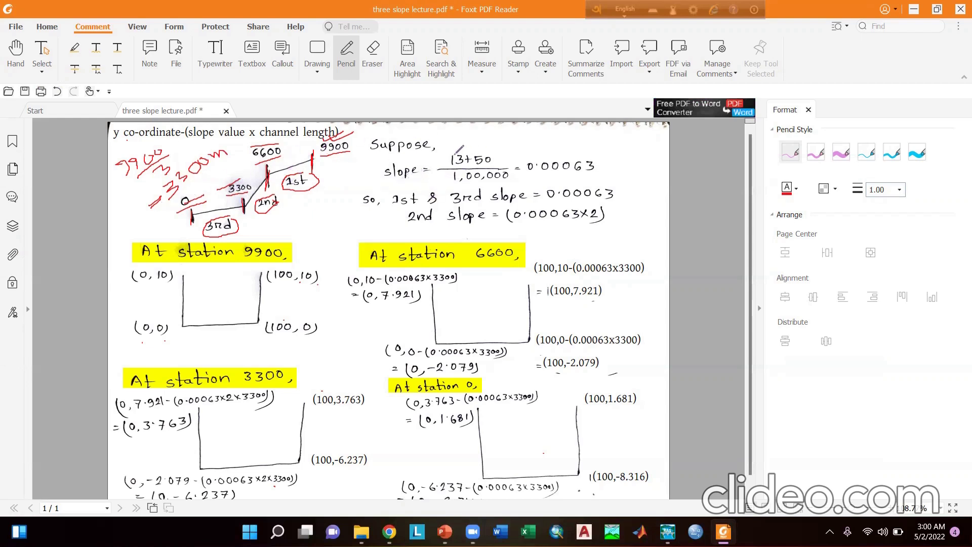
Step: Pencil-mark the slope calculation with its 0.00063 result, the 1st and 3rd slope line and the 2nd slope line
{"action": "mouse_move", "coordinate": [459, 150]}
{"action": "left_mouse_down"}
{"action": "mouse_move", "coordinate": [483, 137]}
{"action": "mouse_move", "coordinate": [478, 148]}
{"action": "left_mouse_up"}
{"action": "mouse_move", "coordinate": [551, 153]}
{"action": "left_mouse_down"}
{"action": "mouse_move", "coordinate": [580, 157]}
{"action": "mouse_move", "coordinate": [571, 158]}
{"action": "left_mouse_up"}
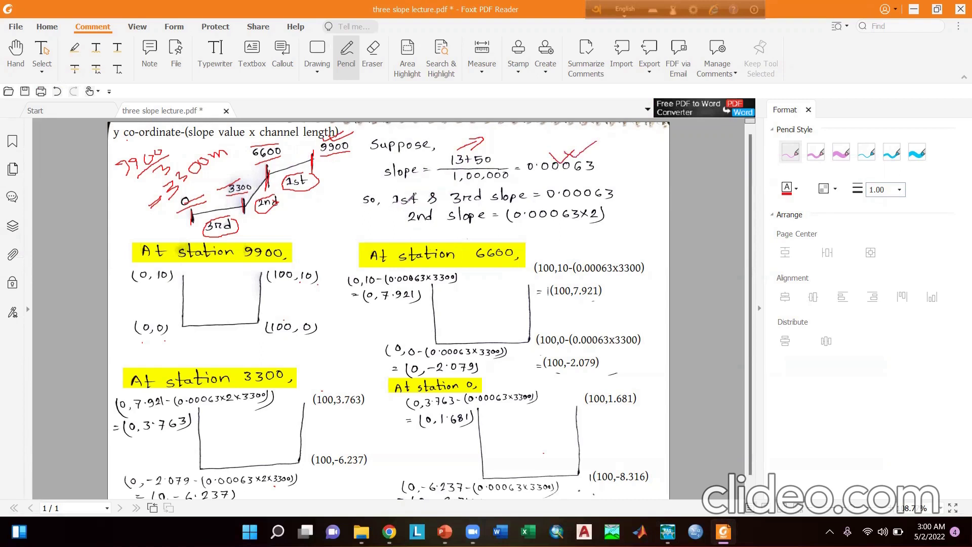
{"action": "left_click_drag", "start_coordinate": [405, 201], "coordinate": [484, 194]}
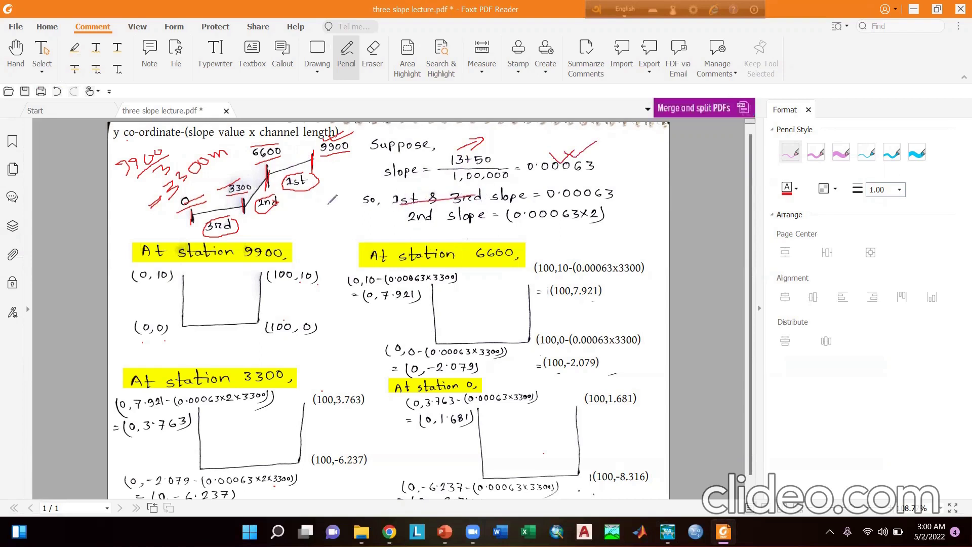
{"action": "mouse_move", "coordinate": [274, 205]}
{"action": "left_mouse_down"}
{"action": "mouse_move", "coordinate": [310, 225]}
{"action": "mouse_move", "coordinate": [297, 236]}
{"action": "left_mouse_up"}
{"action": "left_click_drag", "start_coordinate": [410, 223], "coordinate": [485, 222]}
Step: Switch to the PowerPoint slide and review the slope rule for the middle part of the channel
{"action": "mouse_move", "coordinate": [455, 520]}
{"action": "left_click", "coordinate": [445, 456]}
{"action": "left_click_drag", "start_coordinate": [552, 380], "coordinate": [428, 380]}
{"action": "left_click", "coordinate": [415, 375]}
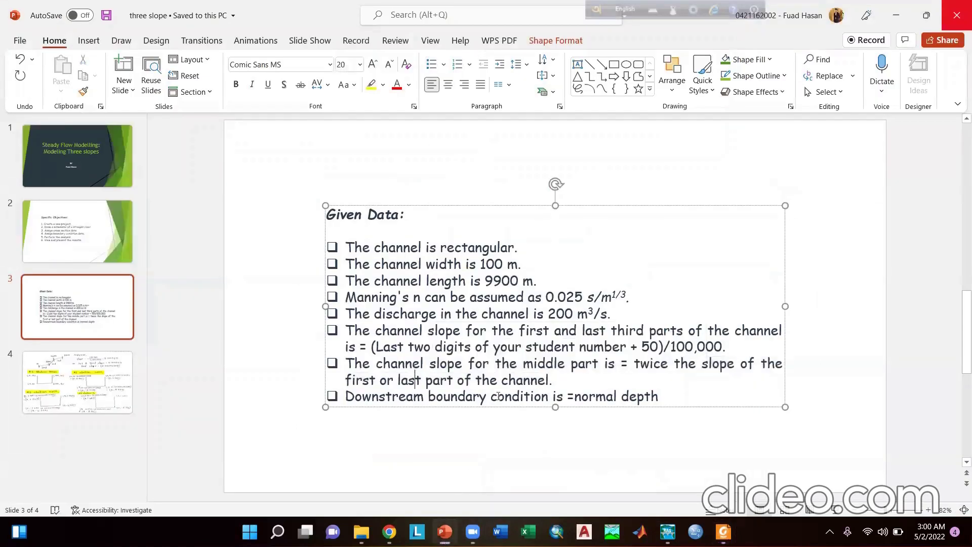
Step: Return to the lecture PDF, tick the station 9900 heading, underline its four corner coordinates and circle the lower 100 value
{"action": "mouse_move", "coordinate": [724, 529]}
{"action": "left_click", "coordinate": [735, 470]}
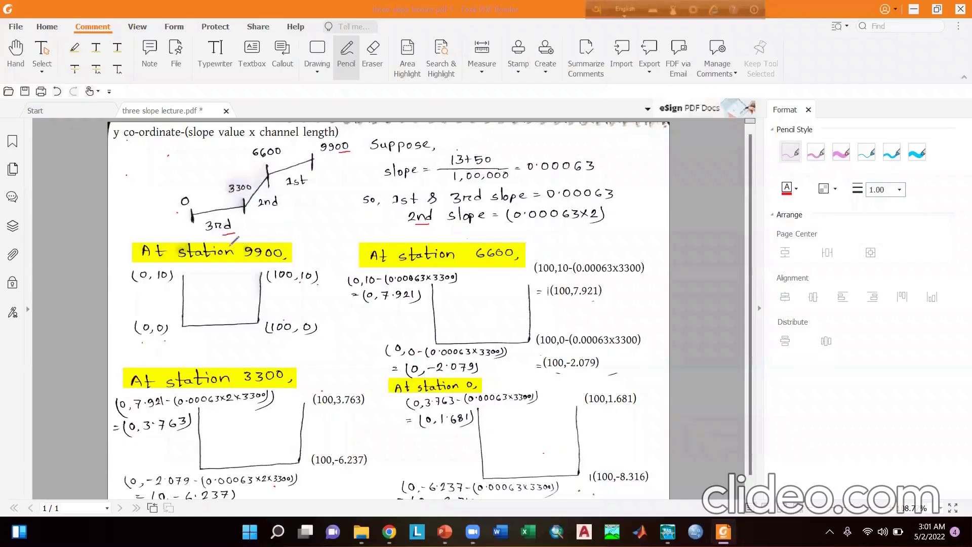
{"action": "mouse_move", "coordinate": [247, 233]}
{"action": "left_mouse_down"}
{"action": "mouse_move", "coordinate": [258, 247]}
{"action": "mouse_move", "coordinate": [277, 224]}
{"action": "mouse_move", "coordinate": [285, 231]}
{"action": "left_mouse_up"}
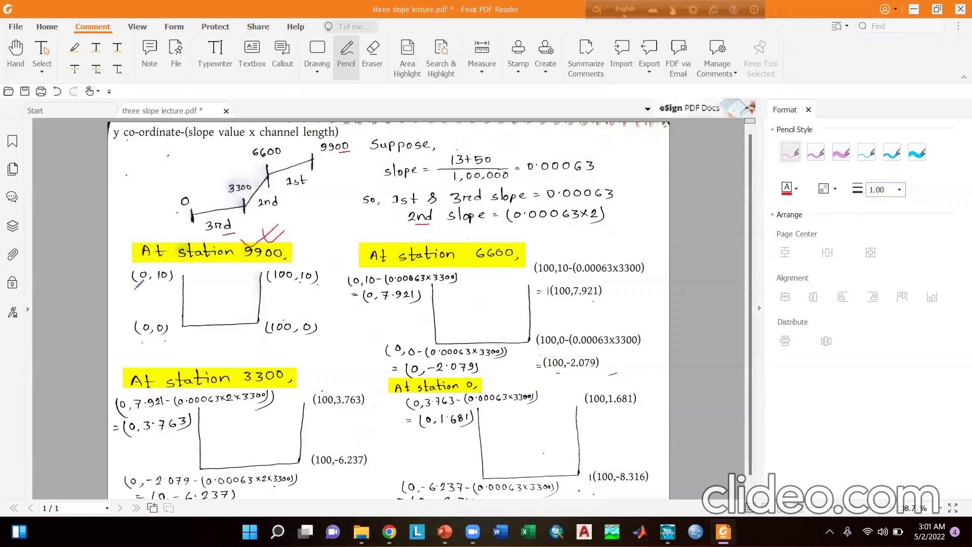
{"action": "left_click_drag", "start_coordinate": [132, 287], "coordinate": [169, 284]}
{"action": "left_click_drag", "start_coordinate": [133, 335], "coordinate": [175, 333]}
{"action": "left_click_drag", "start_coordinate": [264, 336], "coordinate": [306, 334]}
{"action": "left_click_drag", "start_coordinate": [268, 289], "coordinate": [318, 285]}
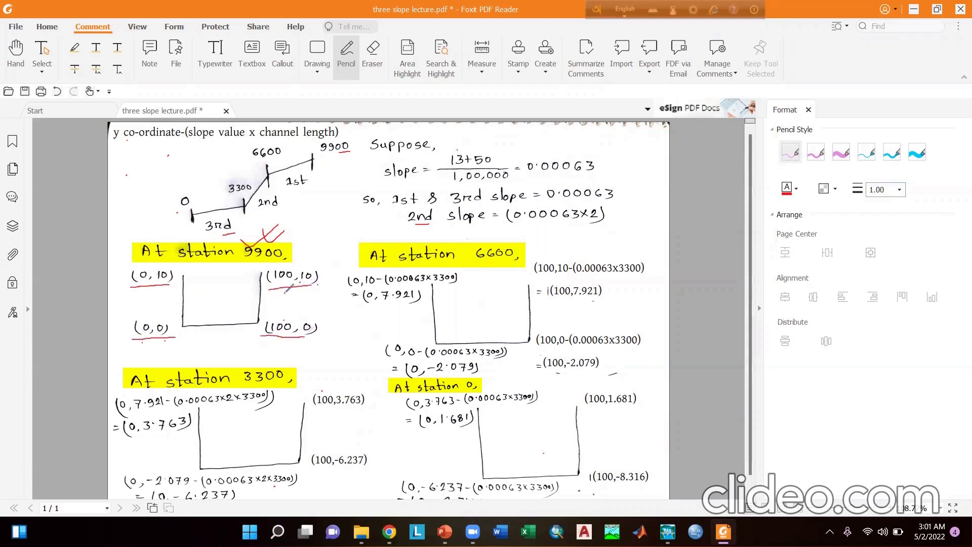
{"action": "mouse_move", "coordinate": [291, 320]}
{"action": "left_mouse_down"}
{"action": "mouse_move", "coordinate": [277, 337]}
{"action": "mouse_move", "coordinate": [301, 328]}
{"action": "mouse_move", "coordinate": [284, 313]}
{"action": "left_mouse_up"}
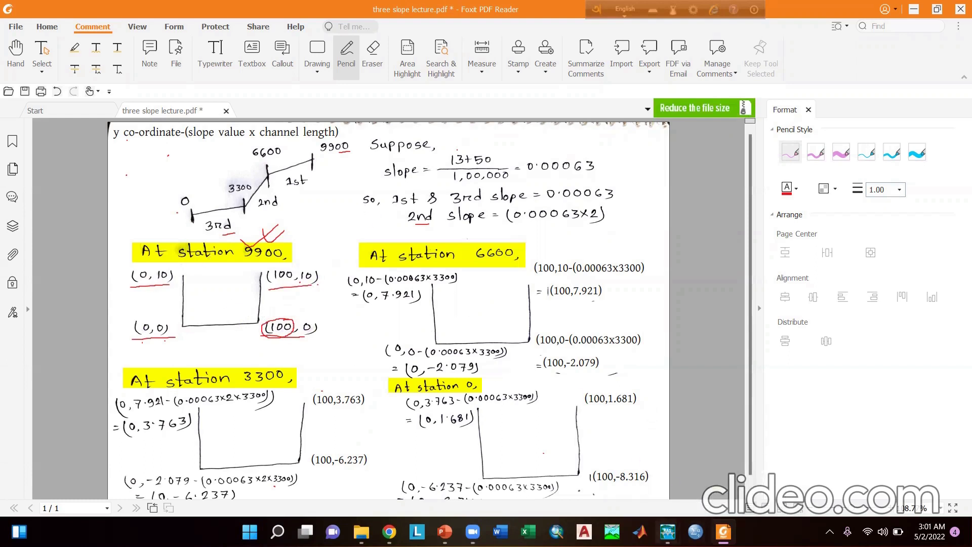
Step: Switch to the HEC-RAS cross section data and review station 9900's coordinates, downstream reach lengths, Manning's n values and bank stations
{"action": "mouse_move", "coordinate": [668, 532]}
{"action": "left_click", "coordinate": [871, 471]}
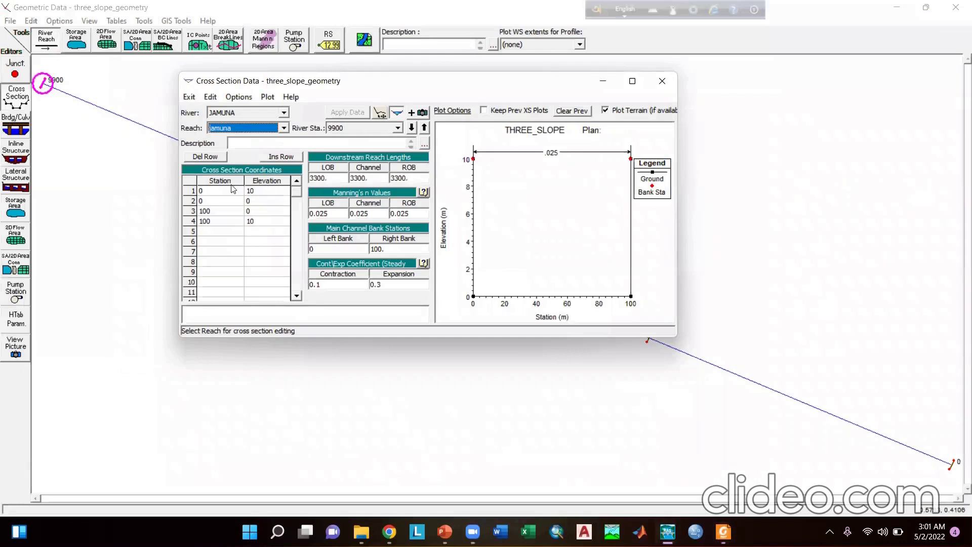
{"action": "left_click_drag", "start_coordinate": [231, 185], "coordinate": [249, 183]}
{"action": "left_click", "coordinate": [256, 209]}
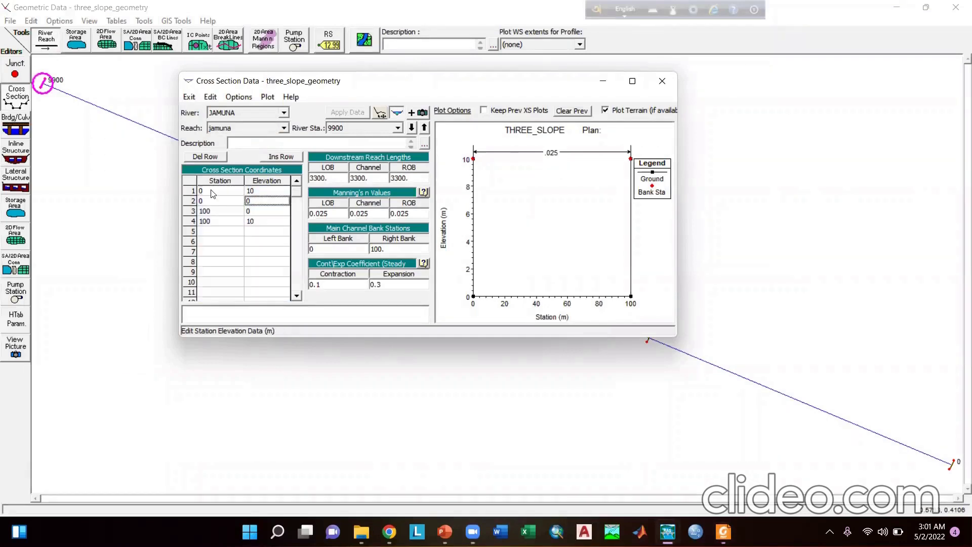
{"action": "left_click", "coordinate": [343, 178]}
{"action": "left_click", "coordinate": [404, 179]}
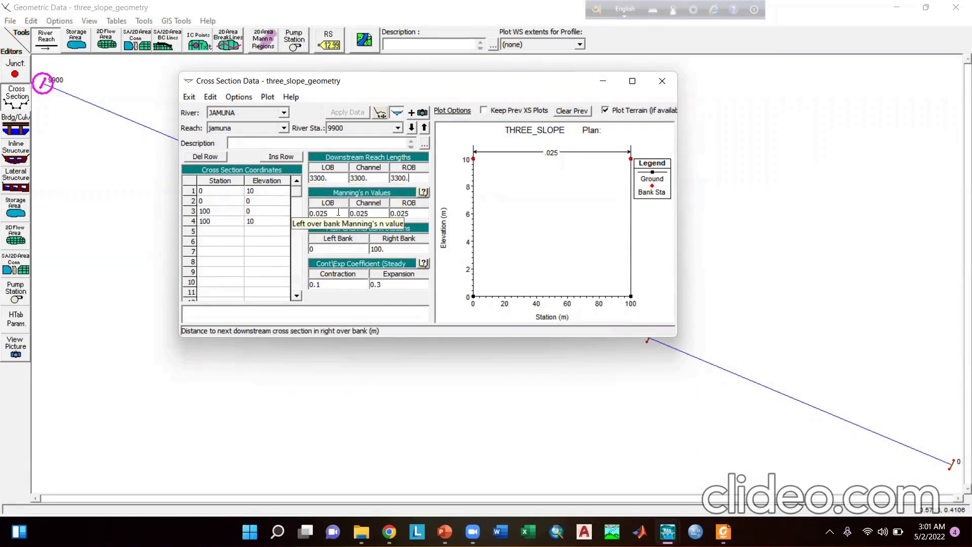
{"action": "left_click", "coordinate": [329, 215]}
{"action": "left_click", "coordinate": [398, 213]}
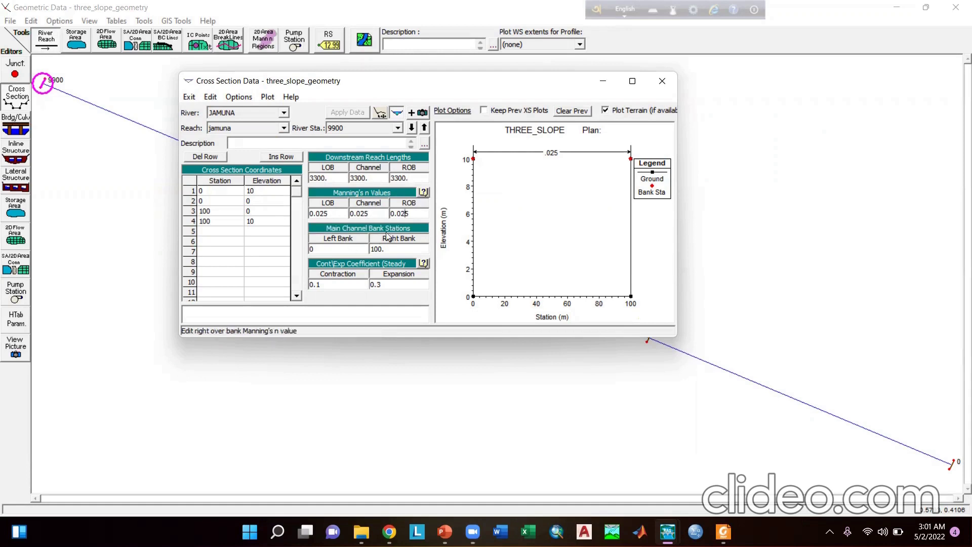
{"action": "left_click", "coordinate": [393, 249]}
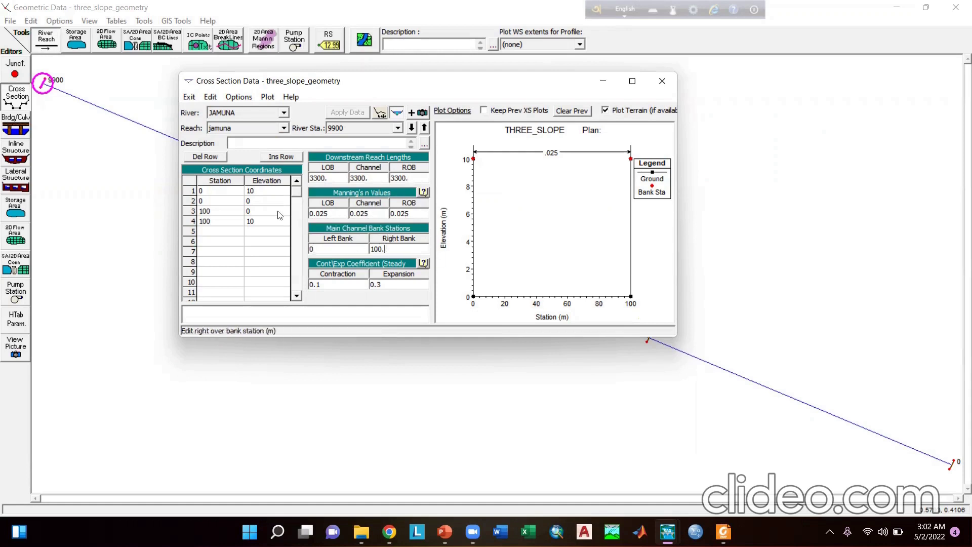
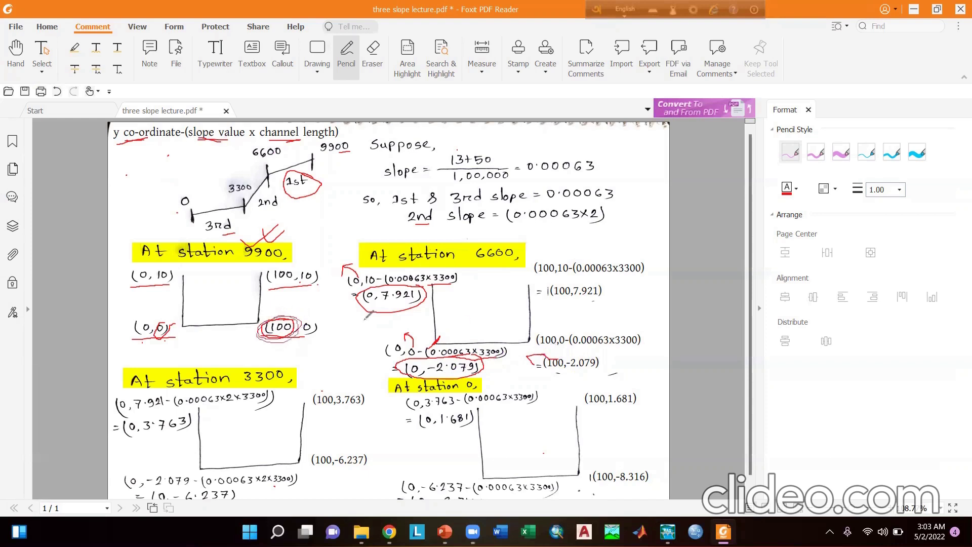
Step: Underline the 100,10 value in station 6600's upper-right corner calculation and clear the circles around its left corner results
{"action": "mouse_move", "coordinate": [456, 350]}
{"action": "left_mouse_down"}
{"action": "mouse_move", "coordinate": [433, 372]}
{"action": "mouse_move", "coordinate": [484, 353]}
{"action": "mouse_move", "coordinate": [431, 365]}
{"action": "mouse_move", "coordinate": [463, 351]}
{"action": "mouse_move", "coordinate": [483, 360]}
{"action": "left_mouse_up"}
{"action": "mouse_move", "coordinate": [561, 278]}
{"action": "left_mouse_down"}
{"action": "mouse_move", "coordinate": [539, 281]}
{"action": "mouse_move", "coordinate": [607, 296]}
{"action": "mouse_move", "coordinate": [590, 281]}
{"action": "left_mouse_up"}
{"action": "mouse_move", "coordinate": [404, 279]}
{"action": "left_mouse_down"}
{"action": "mouse_move", "coordinate": [375, 292]}
{"action": "mouse_move", "coordinate": [400, 305]}
{"action": "mouse_move", "coordinate": [421, 288]}
{"action": "mouse_move", "coordinate": [391, 280]}
{"action": "mouse_move", "coordinate": [414, 300]}
{"action": "mouse_move", "coordinate": [395, 280]}
{"action": "mouse_move", "coordinate": [392, 310]}
{"action": "mouse_move", "coordinate": [421, 283]}
{"action": "mouse_move", "coordinate": [387, 309]}
{"action": "mouse_move", "coordinate": [427, 307]}
{"action": "mouse_move", "coordinate": [390, 306]}
{"action": "left_mouse_up"}
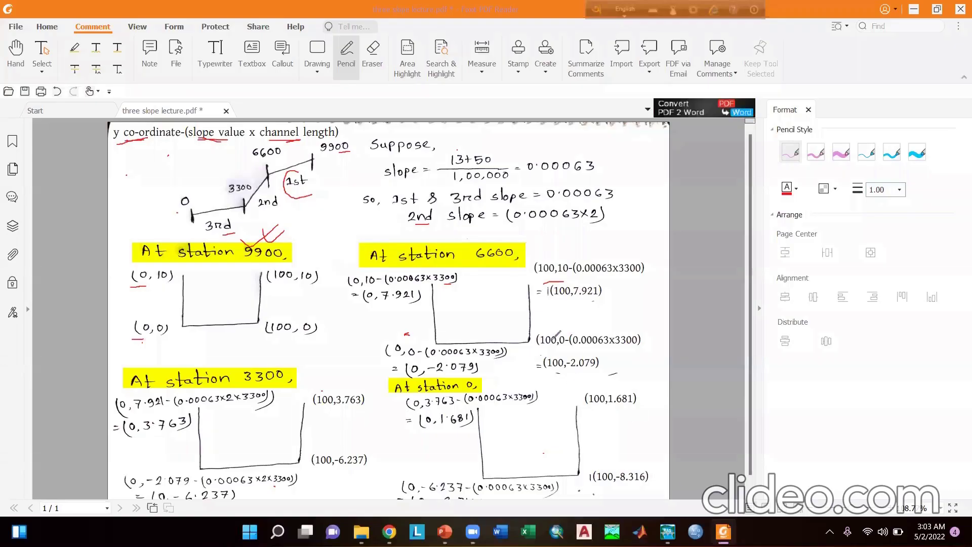
Step: Switch to the HEC-RAS cross section data and review the station and elevation coordinates of river station 6600
{"action": "mouse_move", "coordinate": [667, 532]}
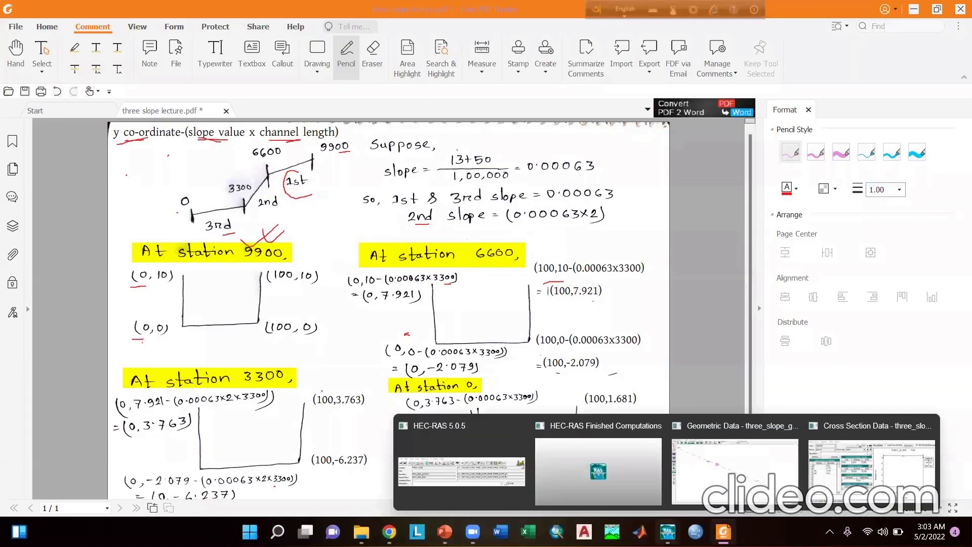
{"action": "left_click", "coordinate": [849, 482]}
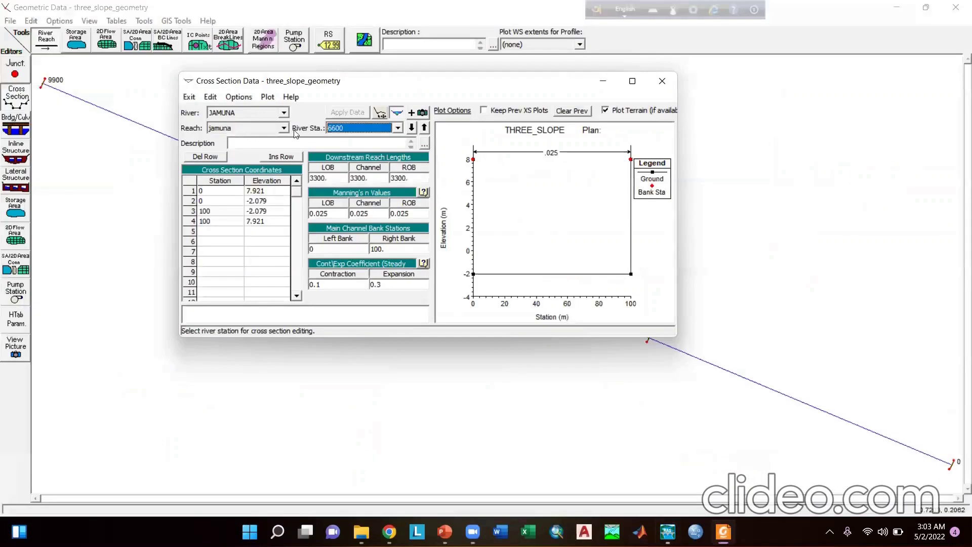
{"action": "left_click", "coordinate": [228, 183]}
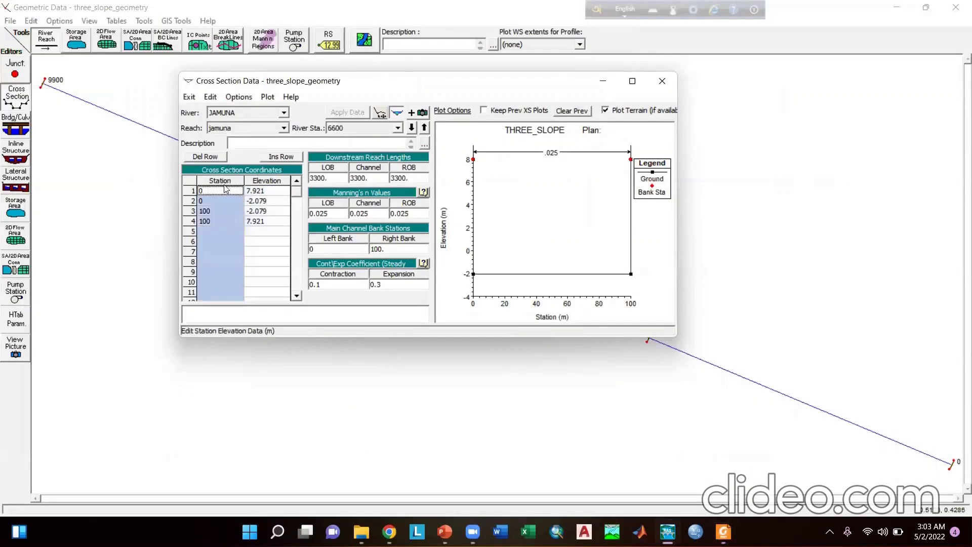
{"action": "left_click", "coordinate": [230, 195]}
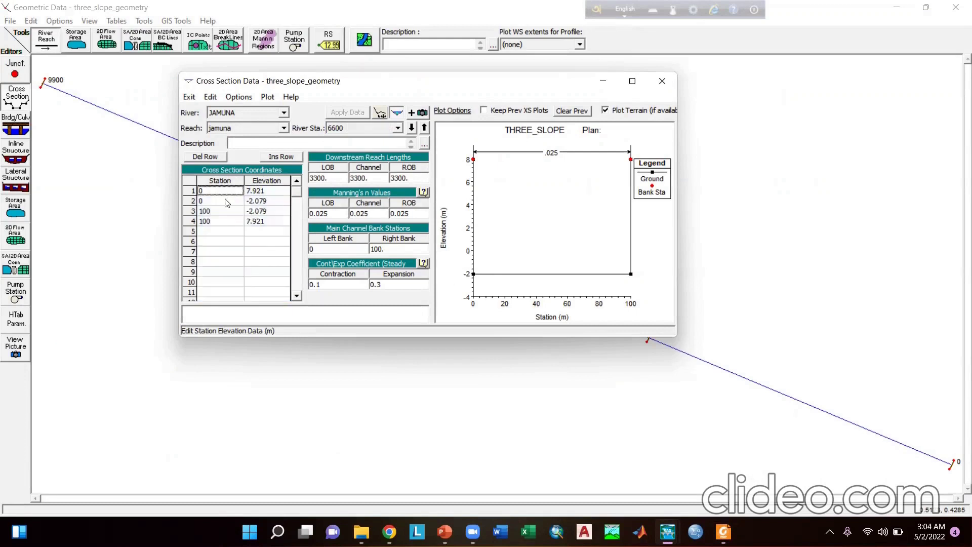
{"action": "left_click", "coordinate": [226, 202]}
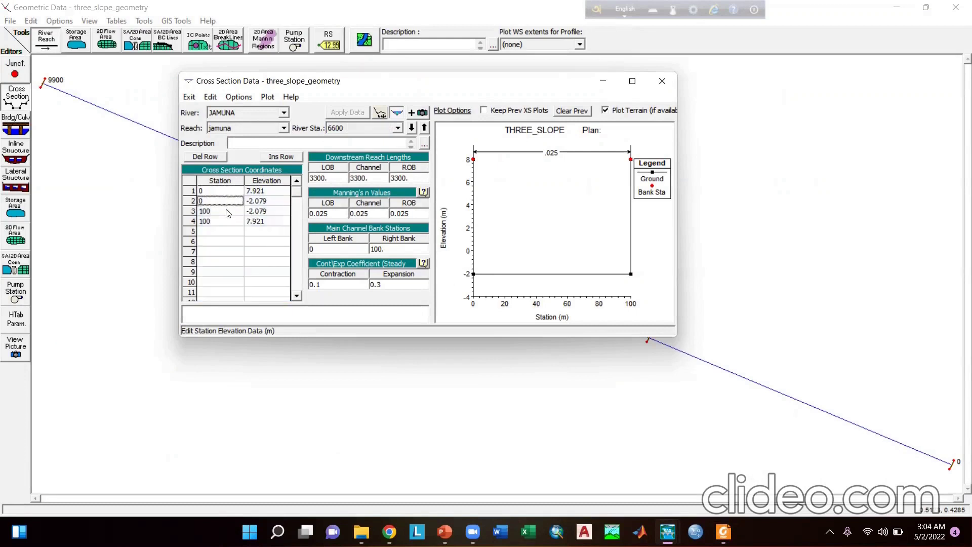
Step: Open the Adjust Elevations prompt for the station 6600 cross section and cancel it
{"action": "left_click", "coordinate": [249, 97]}
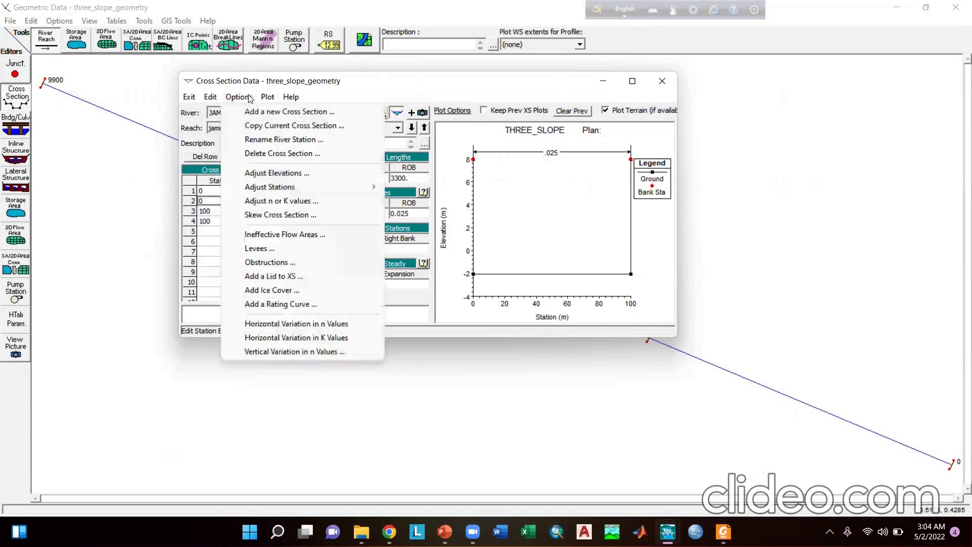
{"action": "left_click", "coordinate": [259, 175]}
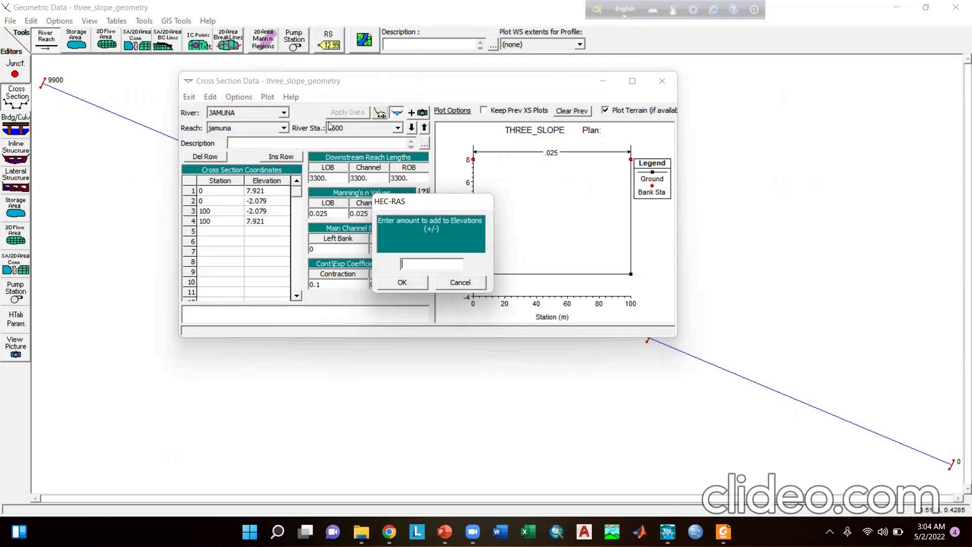
{"action": "left_click", "coordinate": [468, 283]}
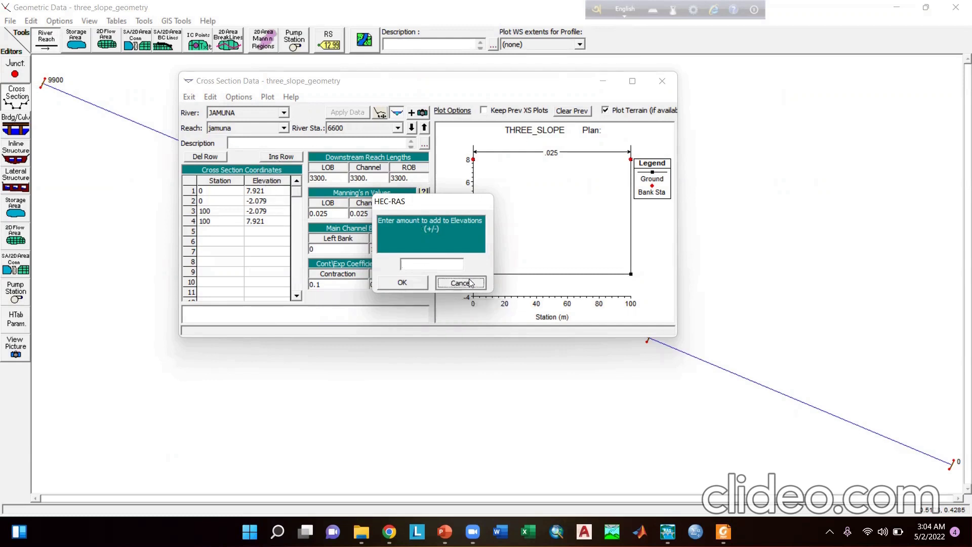
Step: Review station 6600's coordinate table, downstream reach lengths, Manning's n values and main channel bank stations
{"action": "left_click_drag", "start_coordinate": [237, 185], "coordinate": [294, 178]}
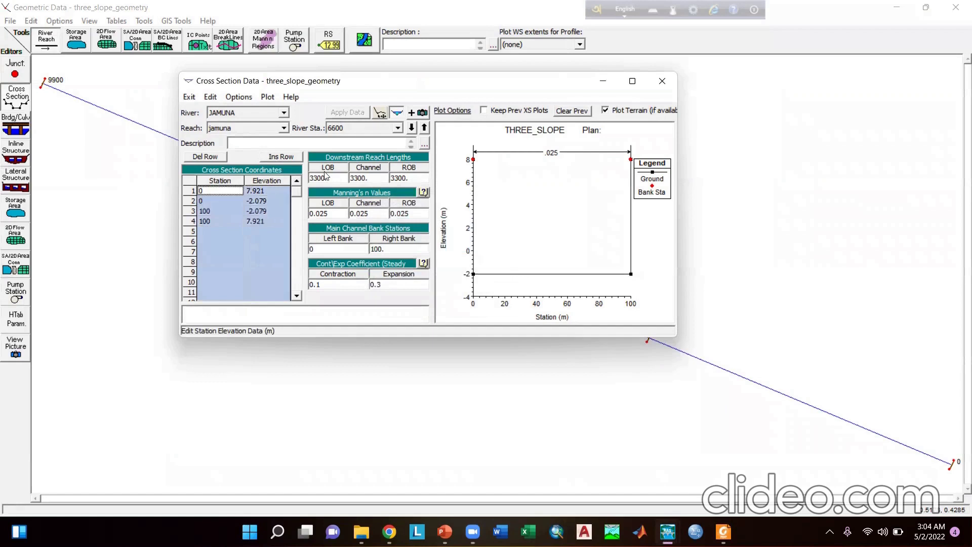
{"action": "left_click", "coordinate": [225, 182]}
{"action": "left_click", "coordinate": [267, 183]}
{"action": "left_click", "coordinate": [249, 200]}
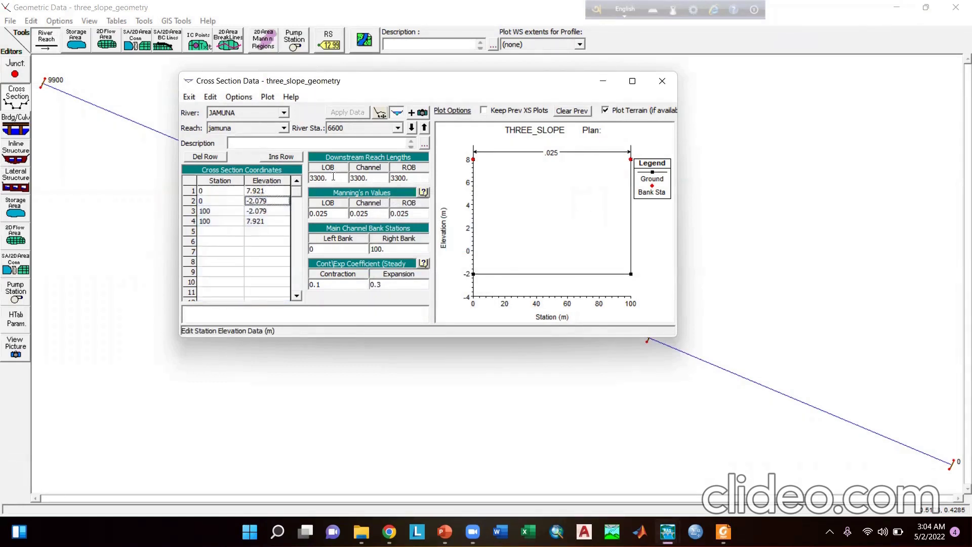
{"action": "left_click", "coordinate": [383, 176]}
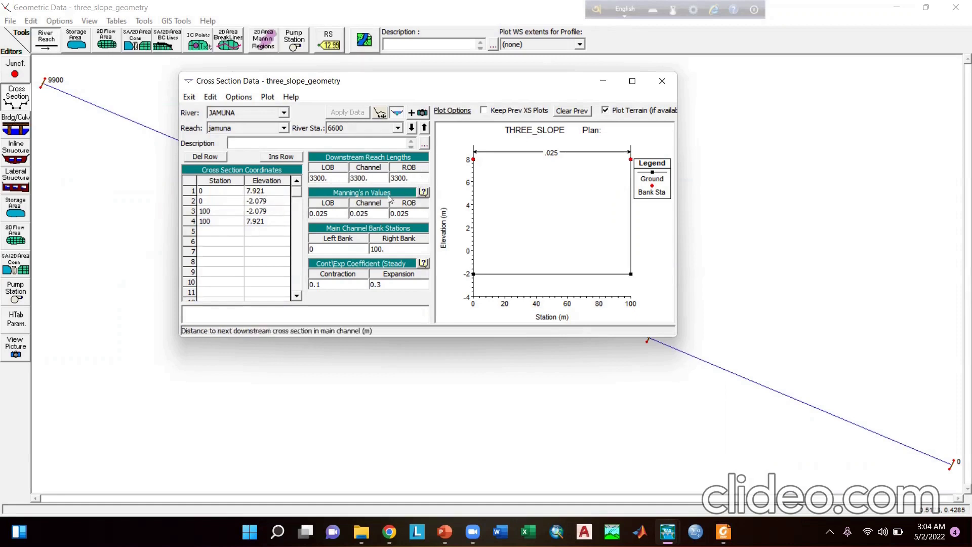
{"action": "left_click", "coordinate": [312, 215]}
{"action": "left_click", "coordinate": [347, 248]}
{"action": "left_click", "coordinate": [390, 249]}
{"action": "left_click", "coordinate": [378, 209]}
{"action": "key", "text": "Tab"}
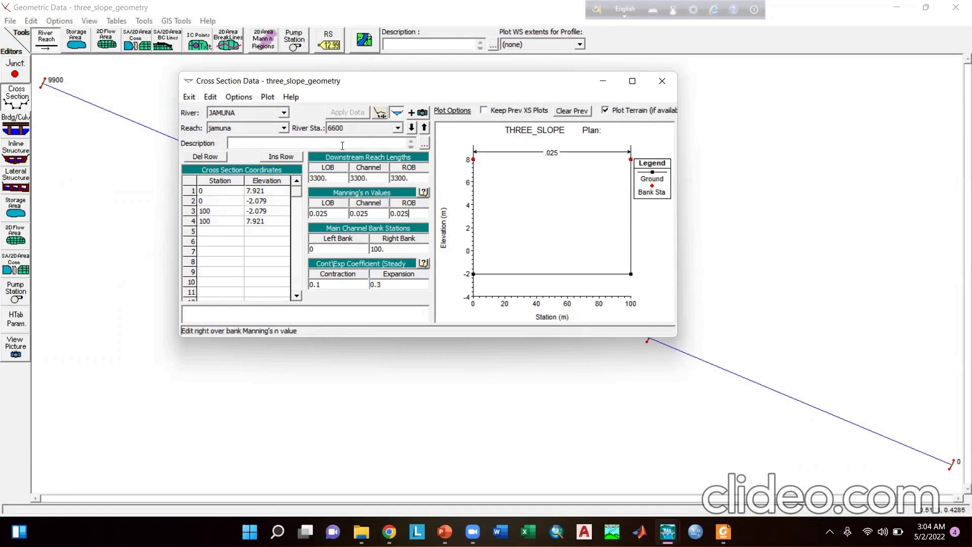
Step: Display the cross section of river station 3300 and return to its corner calculations in the Foxit lecture PDF
{"action": "left_click", "coordinate": [398, 128]}
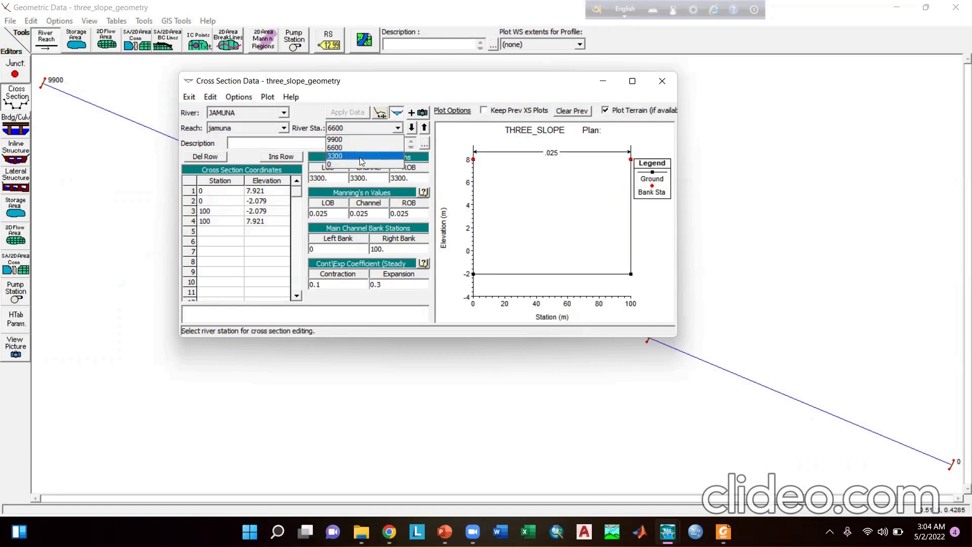
{"action": "left_click", "coordinate": [361, 157]}
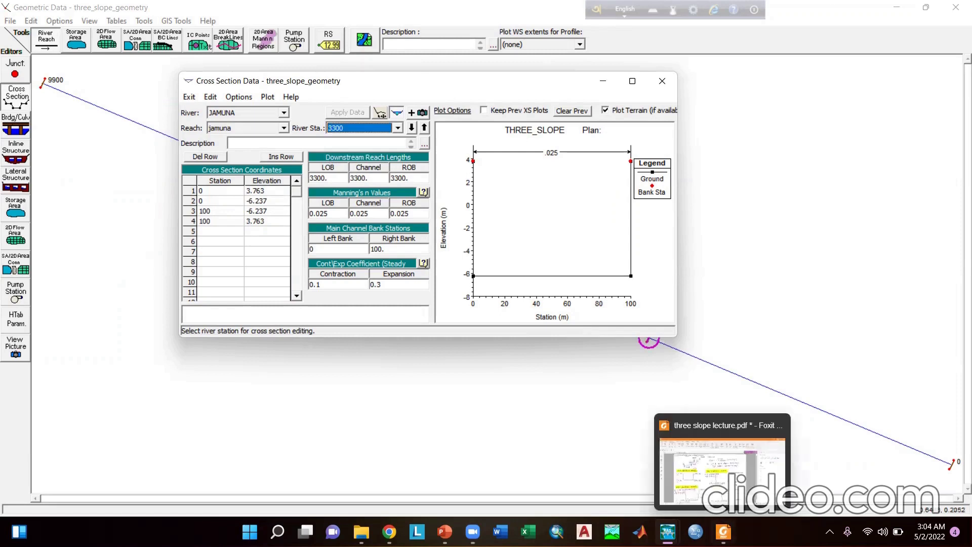
{"action": "left_click", "coordinate": [723, 531]}
{"action": "scroll", "coordinate": [248, 319], "scroll_direction": "down", "scroll_amount": 1}
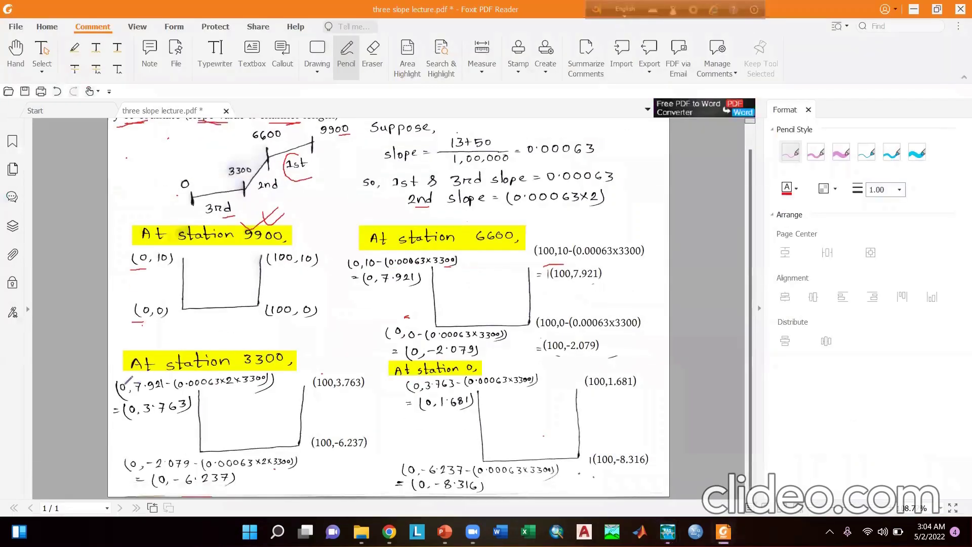
Step: Box the 0 in station 3300's upper-left corner calculation and circle the 7.921 result under station 6600
{"action": "mouse_move", "coordinate": [120, 385]}
{"action": "left_mouse_down"}
{"action": "mouse_move", "coordinate": [124, 393]}
{"action": "mouse_move", "coordinate": [117, 382]}
{"action": "left_mouse_up"}
{"action": "left_click_drag", "start_coordinate": [349, 256], "coordinate": [350, 260]}
{"action": "mouse_move", "coordinate": [403, 268]}
{"action": "left_mouse_down"}
{"action": "mouse_move", "coordinate": [379, 274]}
{"action": "mouse_move", "coordinate": [393, 287]}
{"action": "mouse_move", "coordinate": [424, 265]}
{"action": "mouse_move", "coordinate": [400, 268]}
{"action": "left_mouse_up"}
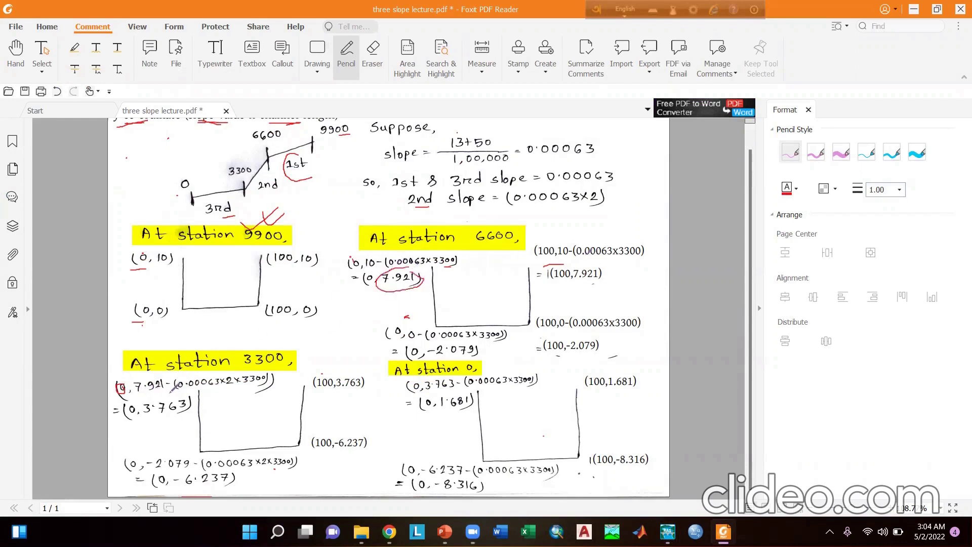
Step: Underline 0.00063×2 in station 3300's upper-left calculation, and circle the 2nd slope value and the sketch's 2nd label
{"action": "scroll", "coordinate": [175, 389], "scroll_direction": "up", "scroll_amount": 1}
{"action": "left_click_drag", "start_coordinate": [186, 407], "coordinate": [225, 410]}
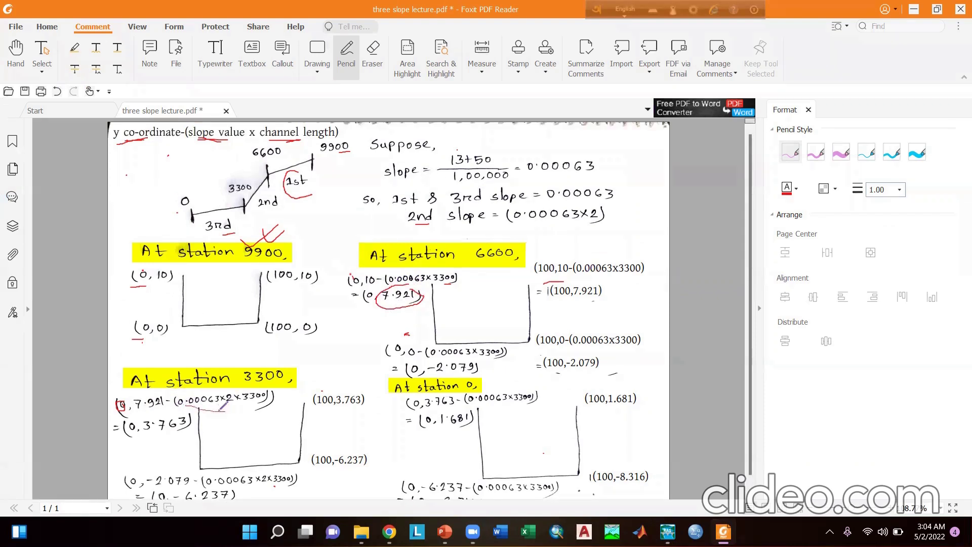
{"action": "mouse_move", "coordinate": [605, 206]}
{"action": "left_mouse_down"}
{"action": "mouse_move", "coordinate": [512, 216]}
{"action": "mouse_move", "coordinate": [610, 216]}
{"action": "mouse_move", "coordinate": [594, 204]}
{"action": "left_mouse_up"}
{"action": "mouse_move", "coordinate": [284, 192]}
{"action": "left_mouse_down"}
{"action": "mouse_move", "coordinate": [250, 206]}
{"action": "mouse_move", "coordinate": [299, 205]}
{"action": "mouse_move", "coordinate": [273, 188]}
{"action": "mouse_move", "coordinate": [276, 212]}
{"action": "mouse_move", "coordinate": [295, 194]}
{"action": "mouse_move", "coordinate": [254, 197]}
{"action": "mouse_move", "coordinate": [285, 212]}
{"action": "mouse_move", "coordinate": [274, 189]}
{"action": "mouse_move", "coordinate": [258, 202]}
{"action": "left_mouse_up"}
Step: Circle station 3300's (0, 3.763) result, mark its lower-left corner calculation with the -2.079 source, and circle the 6.237 result
{"action": "scroll", "coordinate": [237, 449], "scroll_direction": "down", "scroll_amount": 1}
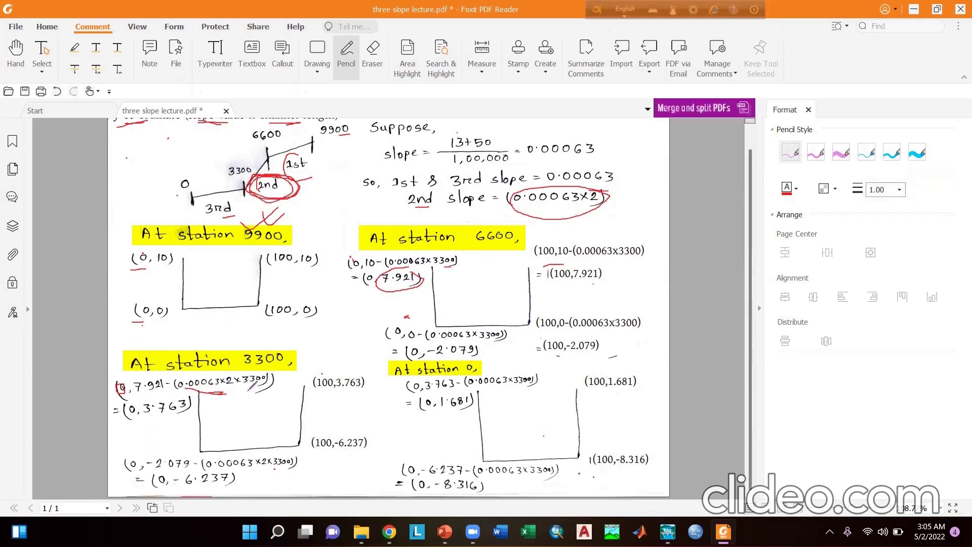
{"action": "mouse_move", "coordinate": [185, 389]}
{"action": "left_mouse_down"}
{"action": "mouse_move", "coordinate": [127, 420]}
{"action": "mouse_move", "coordinate": [187, 394]}
{"action": "left_mouse_up"}
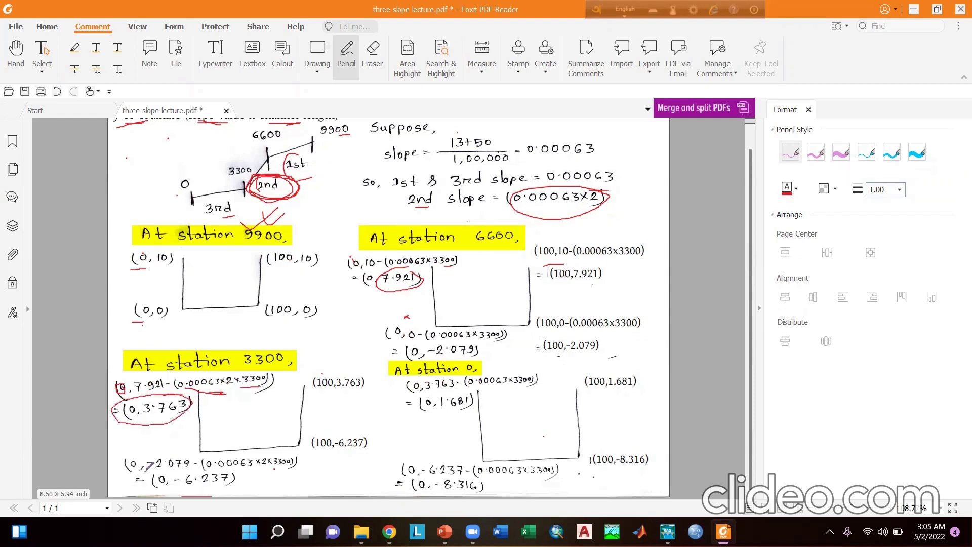
{"action": "left_click_drag", "start_coordinate": [202, 447], "coordinate": [195, 454]}
{"action": "left_click_drag", "start_coordinate": [424, 354], "coordinate": [472, 348]}
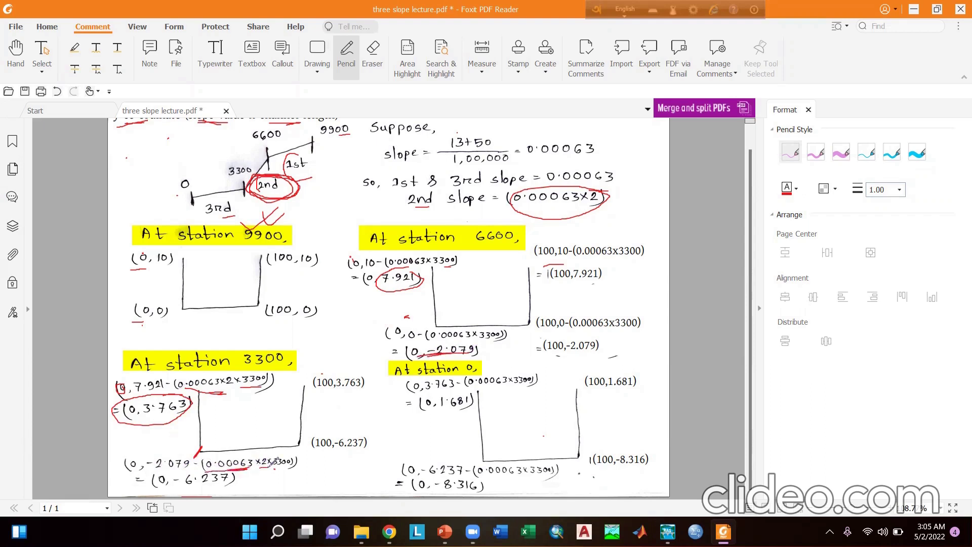
{"action": "mouse_move", "coordinate": [207, 468]}
{"action": "left_mouse_down"}
{"action": "mouse_move", "coordinate": [184, 473]}
{"action": "mouse_move", "coordinate": [193, 489]}
{"action": "mouse_move", "coordinate": [241, 460]}
{"action": "left_mouse_up"}
Step: Circle the station 3300 right corner coordinates and the 3.763 result, and tick the lower-right 100 values at stations 9900 and 6600
{"action": "mouse_move", "coordinate": [330, 431]}
{"action": "left_mouse_down"}
{"action": "mouse_move", "coordinate": [318, 448]}
{"action": "mouse_move", "coordinate": [328, 431]}
{"action": "left_mouse_up"}
{"action": "left_click_drag", "start_coordinate": [272, 297], "coordinate": [294, 294]}
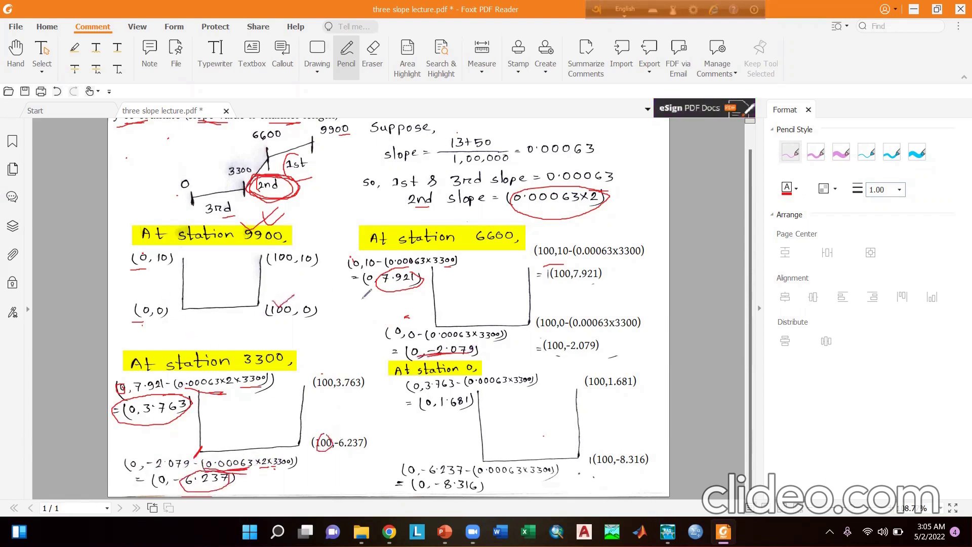
{"action": "left_click_drag", "start_coordinate": [543, 316], "coordinate": [552, 309]}
{"action": "mouse_move", "coordinate": [361, 437]}
{"action": "left_mouse_down"}
{"action": "mouse_move", "coordinate": [340, 445]}
{"action": "mouse_move", "coordinate": [367, 445]}
{"action": "mouse_move", "coordinate": [359, 431]}
{"action": "left_mouse_up"}
{"action": "mouse_move", "coordinate": [359, 369]}
{"action": "left_mouse_down"}
{"action": "mouse_move", "coordinate": [311, 374]}
{"action": "mouse_move", "coordinate": [323, 399]}
{"action": "mouse_move", "coordinate": [368, 394]}
{"action": "mouse_move", "coordinate": [369, 374]}
{"action": "mouse_move", "coordinate": [337, 377]}
{"action": "left_mouse_up"}
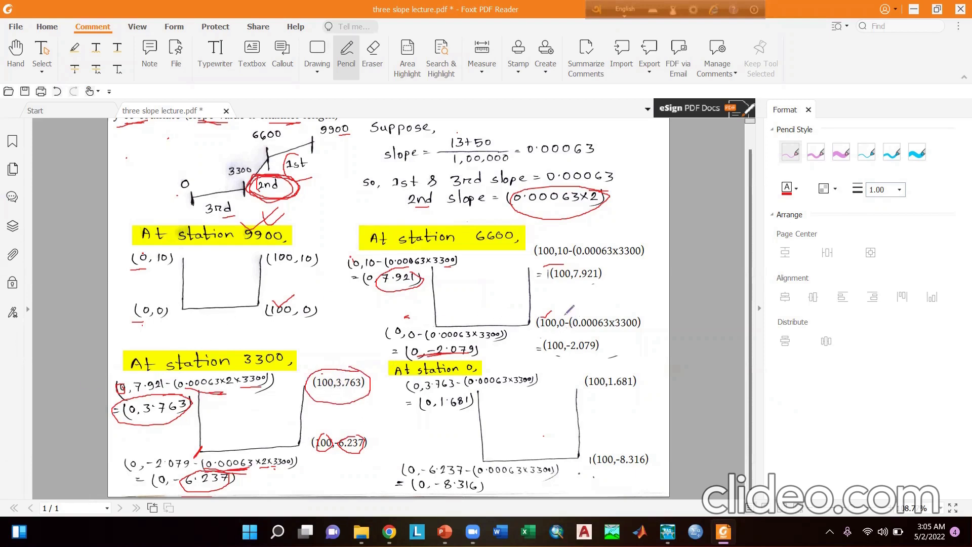
{"action": "mouse_move", "coordinate": [184, 392]}
{"action": "left_mouse_down"}
{"action": "mouse_move", "coordinate": [157, 390]}
{"action": "mouse_move", "coordinate": [185, 409]}
{"action": "mouse_move", "coordinate": [152, 394]}
{"action": "mouse_move", "coordinate": [193, 407]}
{"action": "left_mouse_up"}
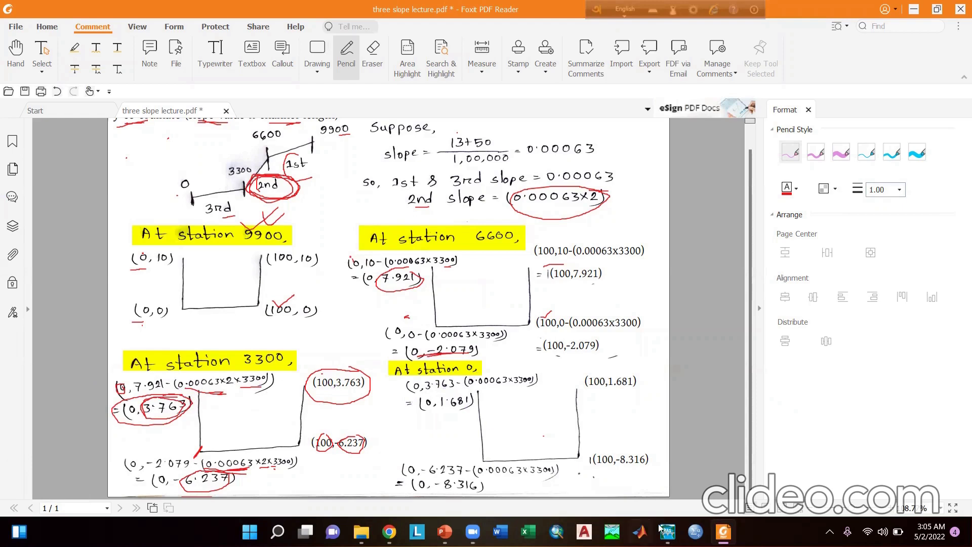
Step: Switch to the HEC-RAS cross section data and review station 3300's coordinates, downstream reach lengths and bank stations
{"action": "mouse_move", "coordinate": [668, 532]}
{"action": "left_click", "coordinate": [855, 456]}
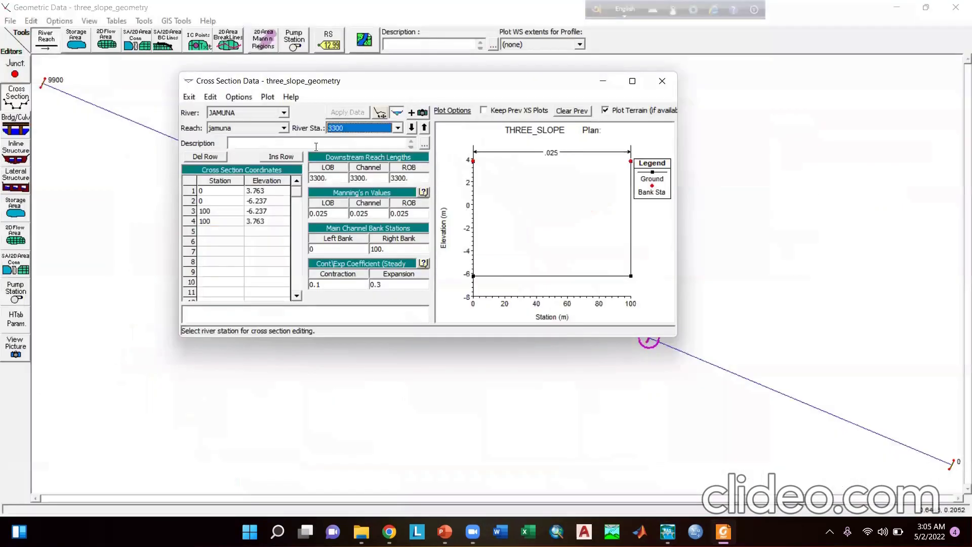
{"action": "left_click", "coordinate": [242, 183]}
{"action": "left_click_drag", "start_coordinate": [242, 184], "coordinate": [259, 181]}
{"action": "left_click", "coordinate": [332, 178]}
{"action": "left_click", "coordinate": [379, 249]}
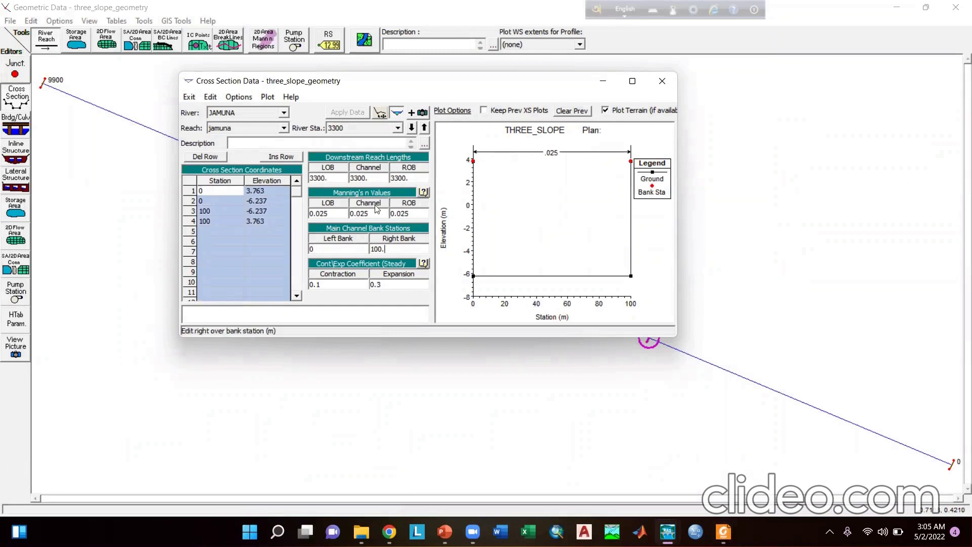
Step: Display the cross section of river station 0 and return to its corner calculations in the Foxit lecture PDF
{"action": "left_click", "coordinate": [358, 130]}
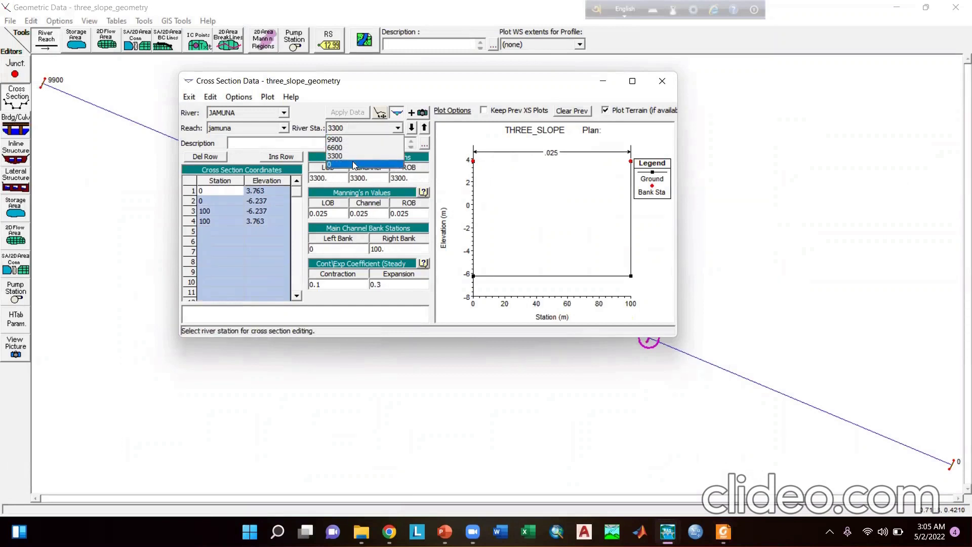
{"action": "left_click", "coordinate": [354, 165]}
{"action": "left_click", "coordinate": [723, 531]}
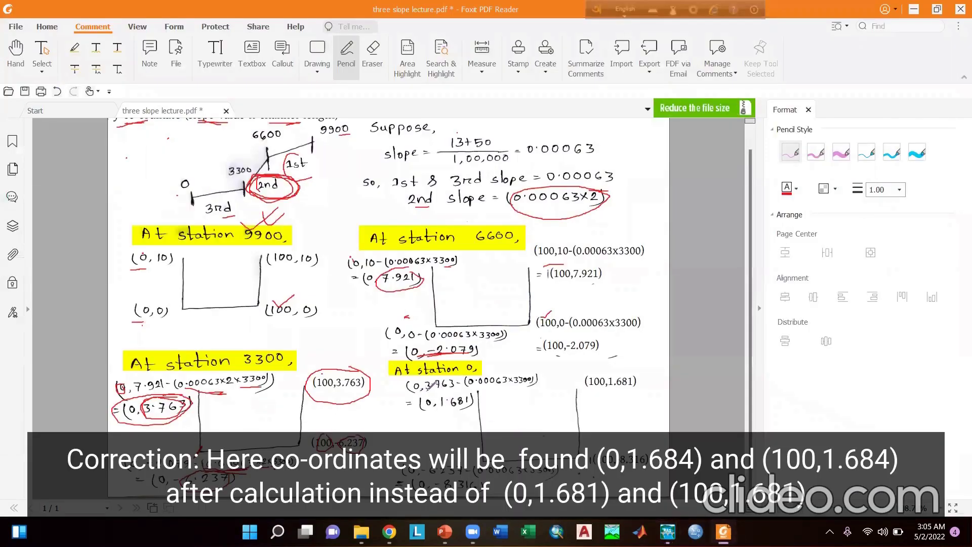
Step: Circle 3.763 in station 0's upper-left calculation and in station 3300's result, plus the 0.00063 slope value and the 3rd reach label
{"action": "mouse_move", "coordinate": [450, 387]}
{"action": "left_mouse_down"}
{"action": "mouse_move", "coordinate": [503, 384]}
{"action": "mouse_move", "coordinate": [433, 385]}
{"action": "mouse_move", "coordinate": [456, 373]}
{"action": "left_mouse_up"}
{"action": "mouse_move", "coordinate": [176, 391]}
{"action": "left_mouse_down"}
{"action": "mouse_move", "coordinate": [157, 417]}
{"action": "mouse_move", "coordinate": [152, 400]}
{"action": "mouse_move", "coordinate": [172, 413]}
{"action": "mouse_move", "coordinate": [182, 400]}
{"action": "left_mouse_up"}
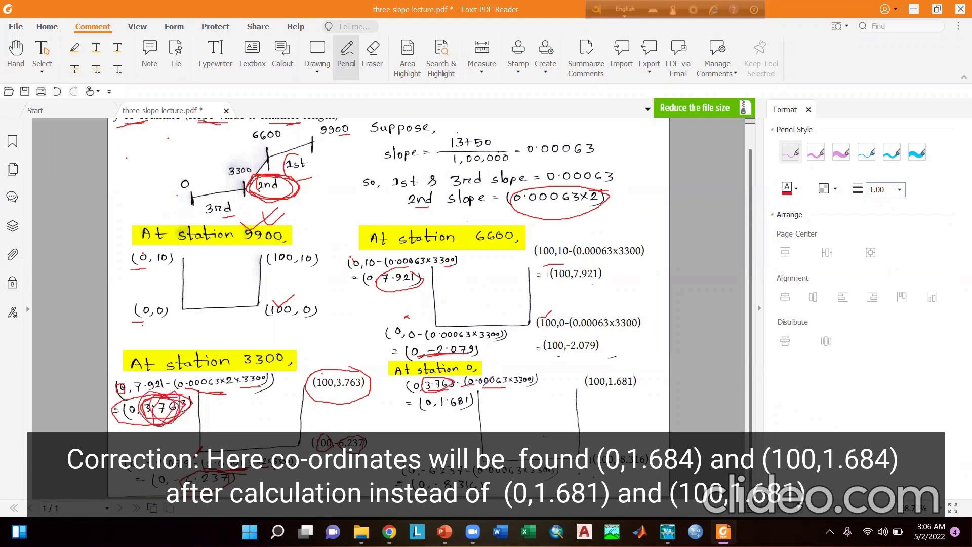
{"action": "mouse_move", "coordinate": [610, 163]}
{"action": "left_mouse_down"}
{"action": "mouse_move", "coordinate": [578, 158]}
{"action": "mouse_move", "coordinate": [544, 175]}
{"action": "mouse_move", "coordinate": [616, 168]}
{"action": "mouse_move", "coordinate": [564, 162]}
{"action": "left_mouse_up"}
{"action": "mouse_move", "coordinate": [228, 200]}
{"action": "left_mouse_down"}
{"action": "mouse_move", "coordinate": [206, 214]}
{"action": "mouse_move", "coordinate": [242, 206]}
{"action": "left_mouse_up"}
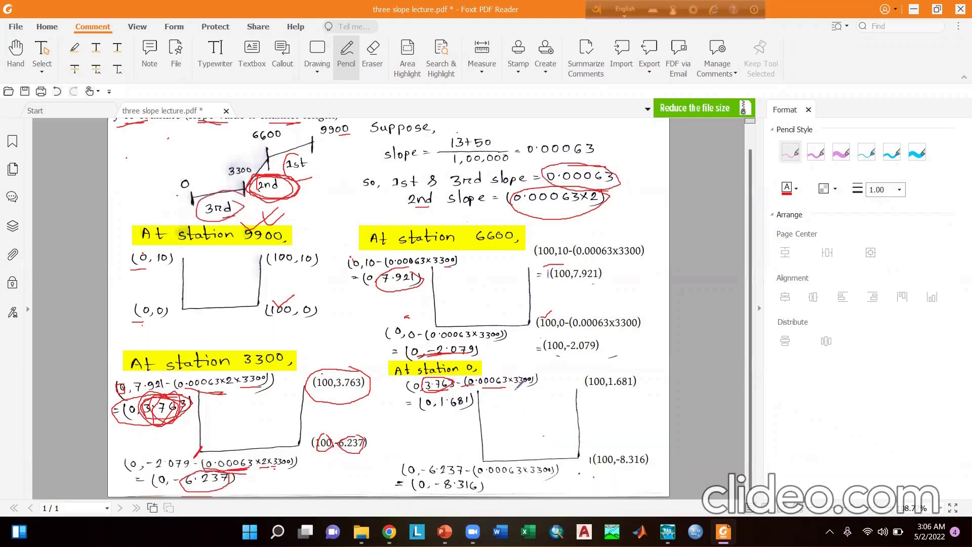
Step: Underline the (0, 1.681) result of station 0's upper-left corner in the lecture PDF
{"action": "scroll", "coordinate": [530, 380], "scroll_direction": "up", "scroll_amount": 1}
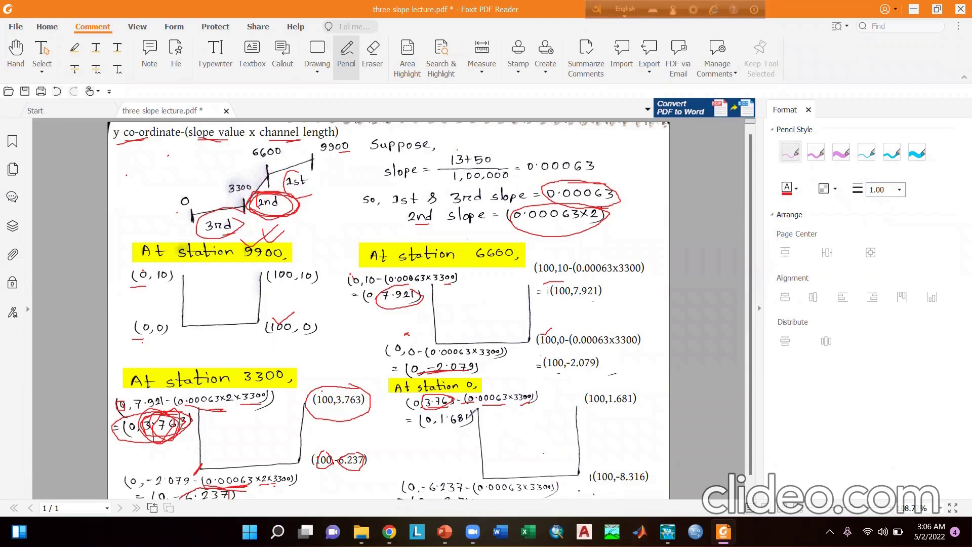
{"action": "mouse_move", "coordinate": [459, 417]}
{"action": "left_mouse_down"}
{"action": "mouse_move", "coordinate": [504, 421]}
{"action": "mouse_move", "coordinate": [389, 439]}
{"action": "left_mouse_up"}
{"action": "scroll", "coordinate": [432, 471], "scroll_direction": "down", "scroll_amount": 1}
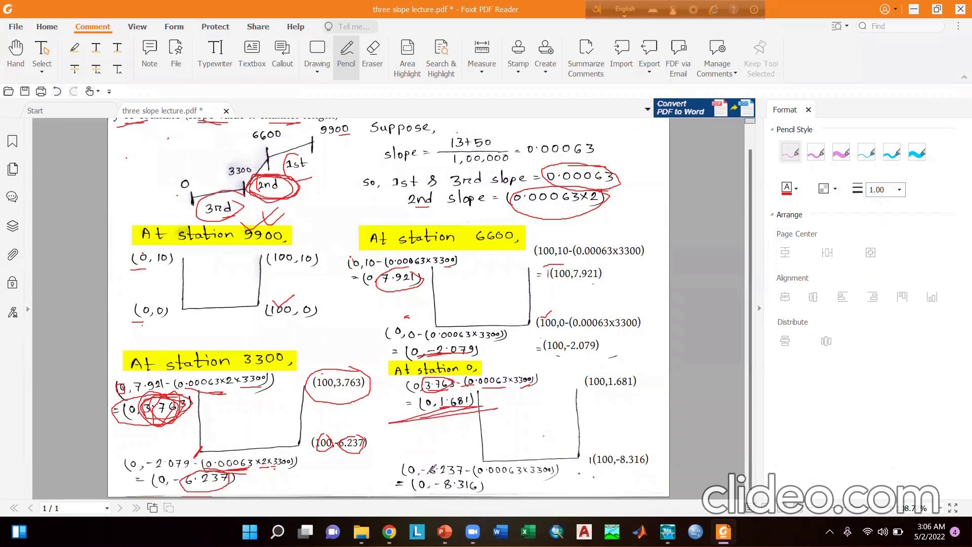
Step: Mark station 0's lower-left and right corners, and circle its (0, -8.316), (100, -8.316) and (100, 1.681) coordinates and station 3300's 6.237 result
{"action": "left_click_drag", "start_coordinate": [482, 457], "coordinate": [479, 460]}
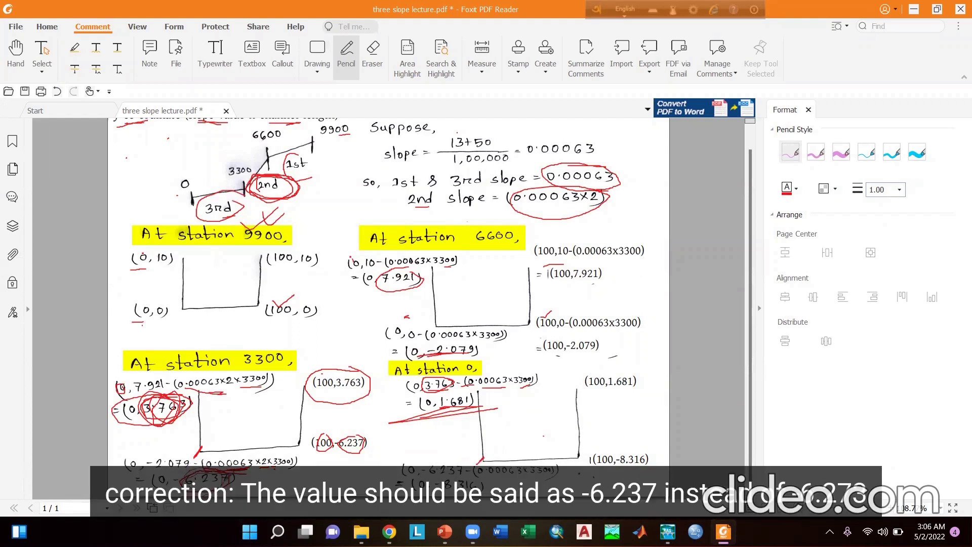
{"action": "mouse_move", "coordinate": [495, 474]}
{"action": "left_mouse_down"}
{"action": "mouse_move", "coordinate": [531, 473]}
{"action": "mouse_move", "coordinate": [429, 476]}
{"action": "mouse_move", "coordinate": [416, 486]}
{"action": "mouse_move", "coordinate": [481, 474]}
{"action": "left_mouse_up"}
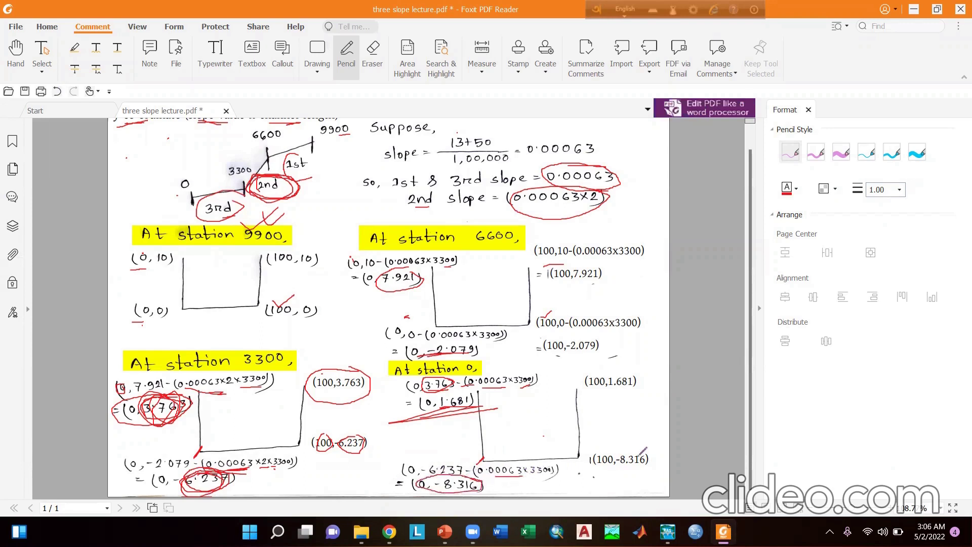
{"action": "mouse_move", "coordinate": [615, 443]}
{"action": "left_mouse_down"}
{"action": "mouse_move", "coordinate": [652, 469]}
{"action": "mouse_move", "coordinate": [634, 441]}
{"action": "left_mouse_up"}
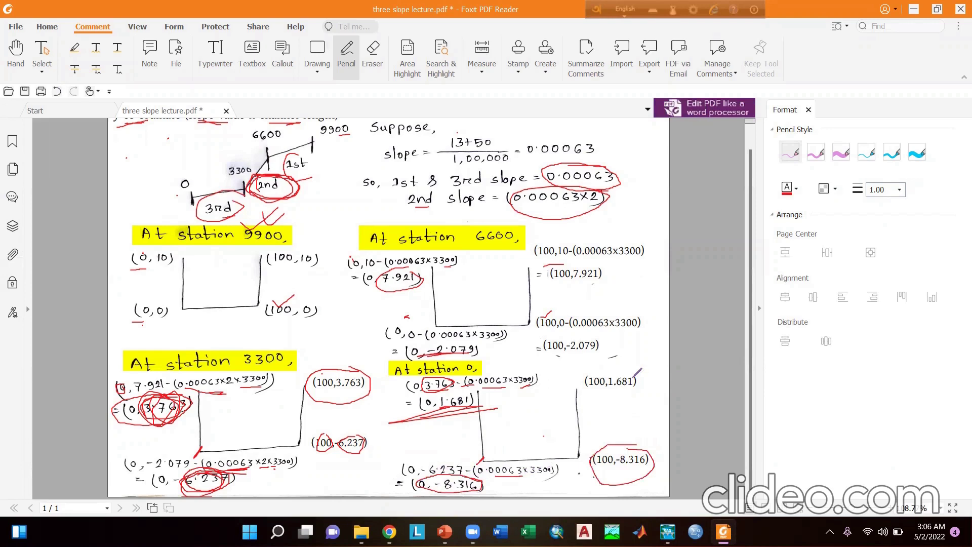
{"action": "mouse_move", "coordinate": [600, 371]}
{"action": "left_mouse_down"}
{"action": "mouse_move", "coordinate": [604, 393]}
{"action": "mouse_move", "coordinate": [639, 381]}
{"action": "mouse_move", "coordinate": [614, 370]}
{"action": "mouse_move", "coordinate": [587, 388]}
{"action": "left_mouse_up"}
{"action": "left_click_drag", "start_coordinate": [582, 457], "coordinate": [577, 449]}
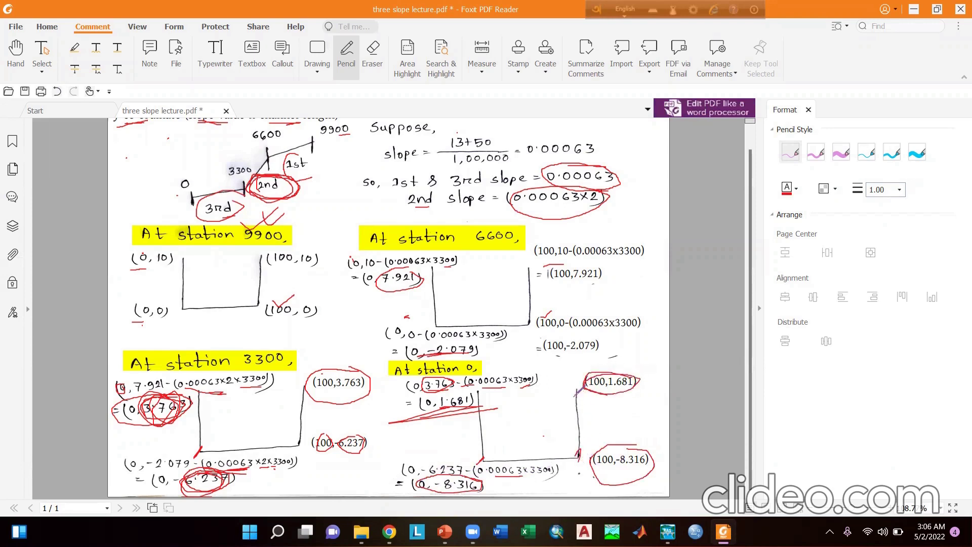
Step: Switch to the HEC-RAS cross section data, review river station 0's coordinates and downstream reach lengths, and close the editor
{"action": "mouse_move", "coordinate": [668, 531]}
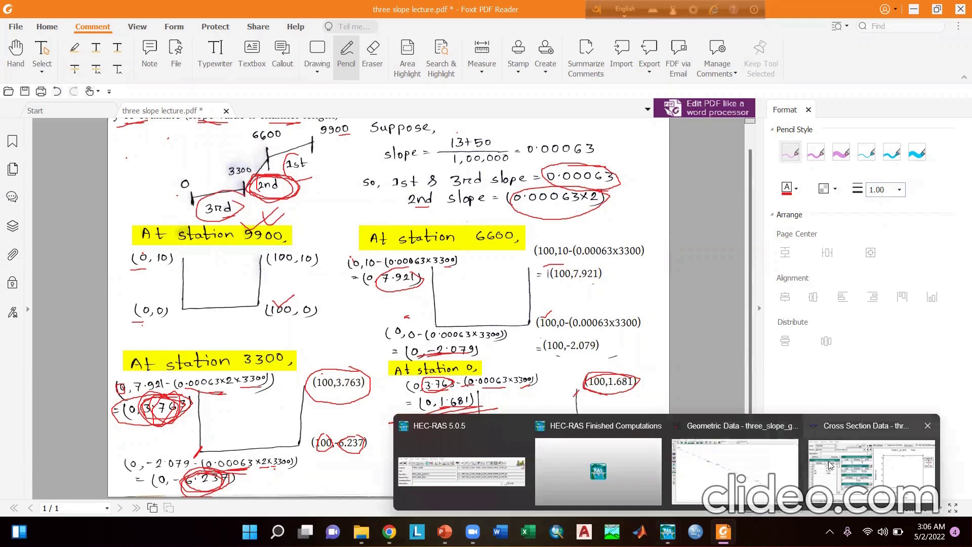
{"action": "left_click", "coordinate": [807, 476]}
{"action": "left_click", "coordinate": [247, 189]}
{"action": "key", "text": "ctrl+a"}
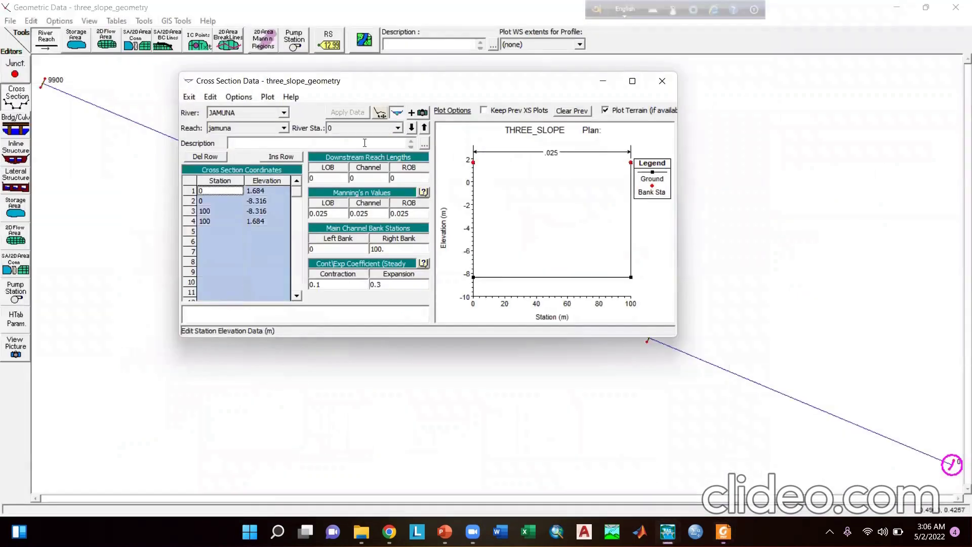
{"action": "left_click", "coordinate": [327, 178]}
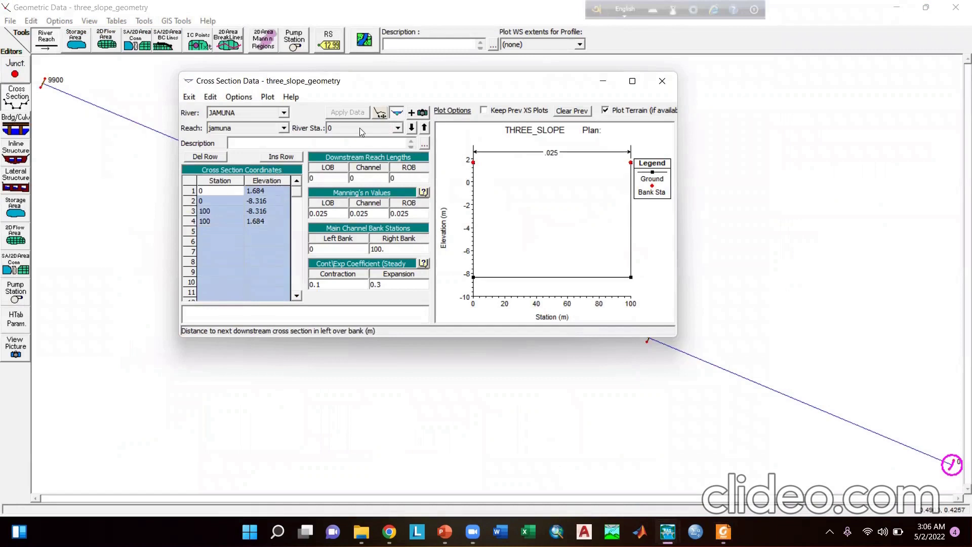
{"action": "left_click", "coordinate": [237, 182]}
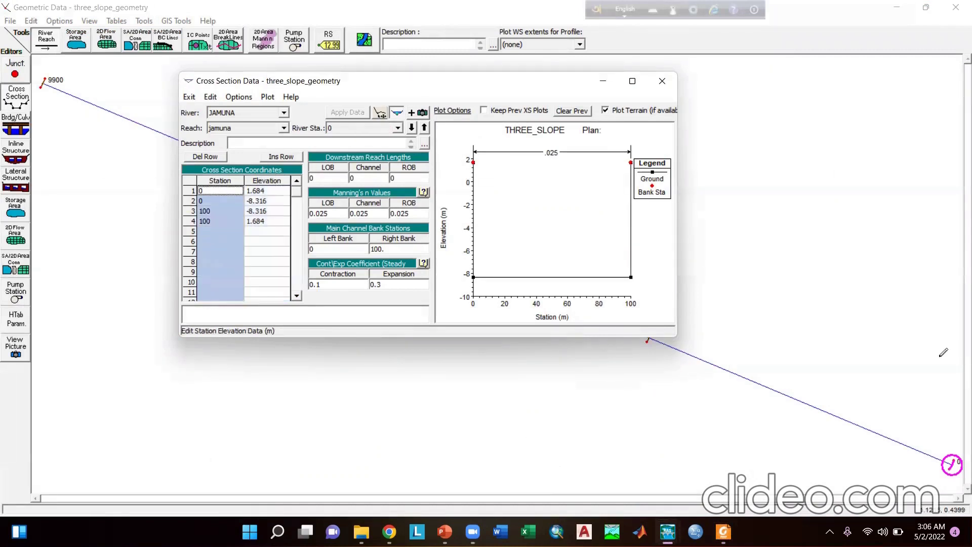
{"action": "left_click", "coordinate": [667, 86]}
Step: Interpolate cross sections within the jamuna reach for all river stations with a maximum distance of 100
{"action": "left_click", "coordinate": [141, 21]}
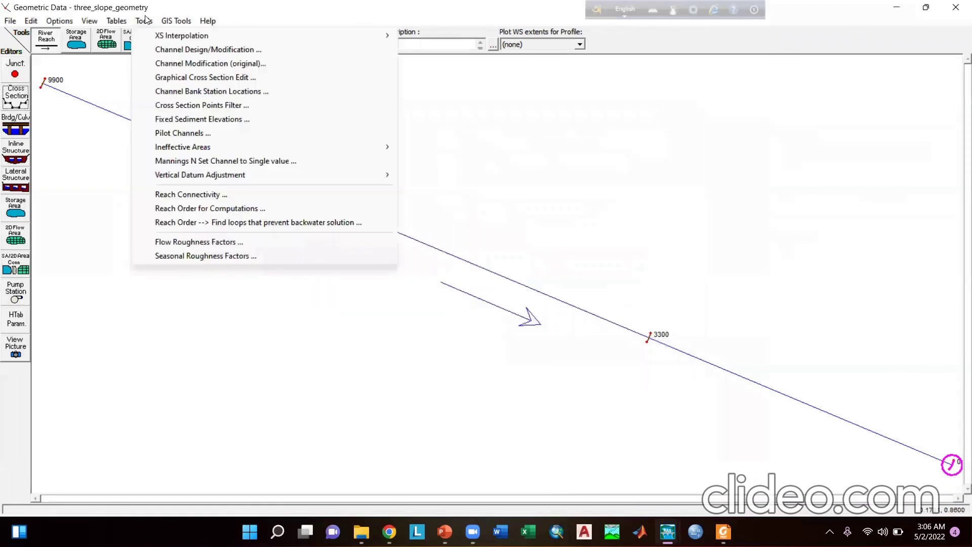
{"action": "mouse_move", "coordinate": [192, 34]}
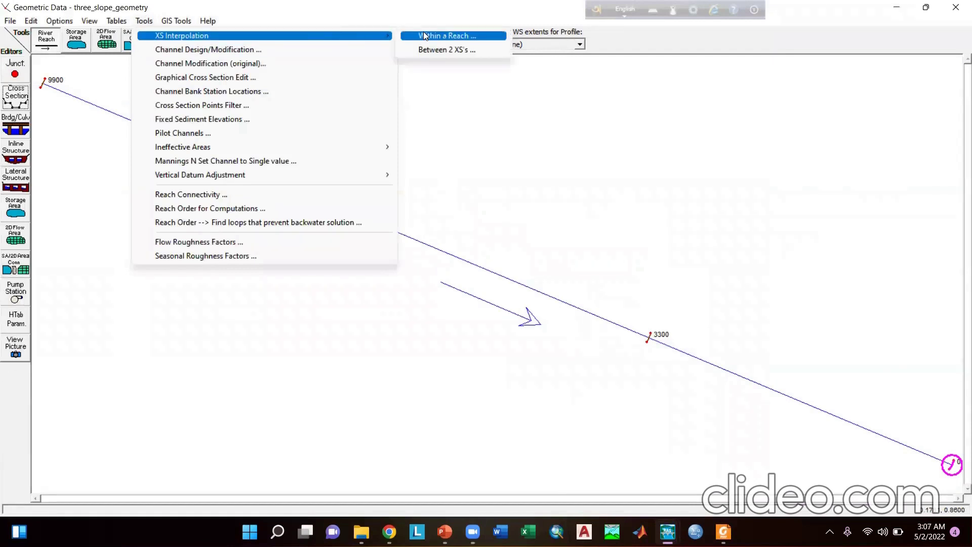
{"action": "left_click", "coordinate": [458, 36]}
{"action": "type", "text": "100"}
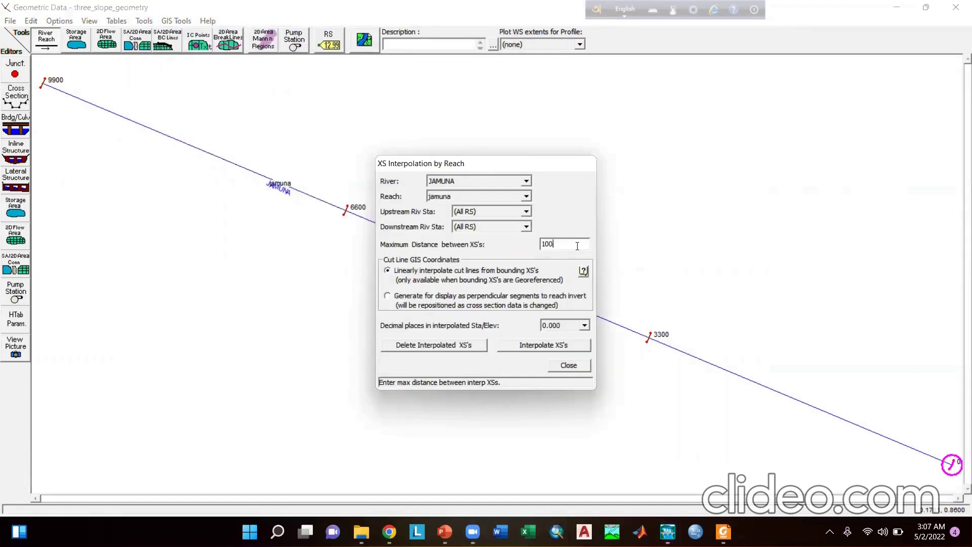
{"action": "left_click", "coordinate": [537, 350]}
{"action": "left_click", "coordinate": [566, 369]}
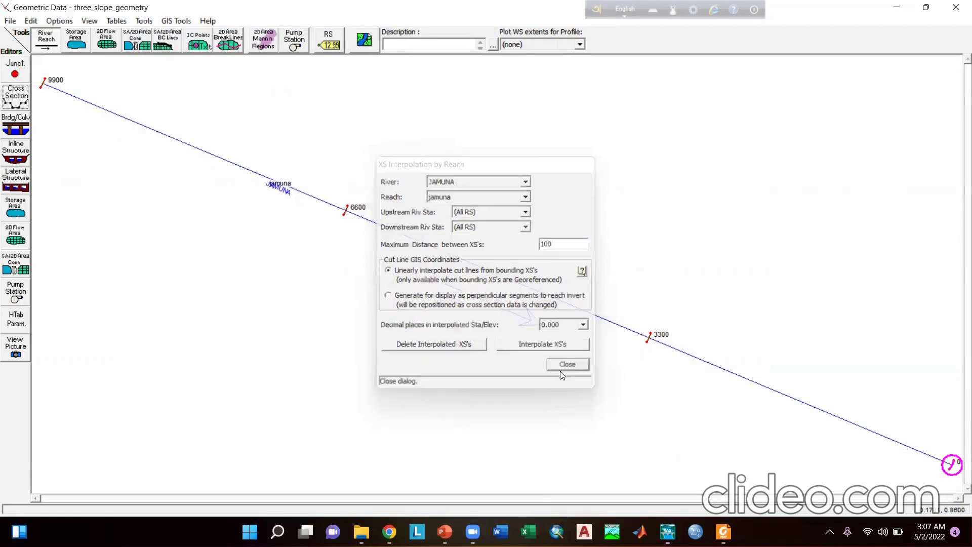
Step: Review the interpolated cross sections at river stations 9700, 9400 and 9000, and close the cross section editor
{"action": "left_click", "coordinate": [16, 104]}
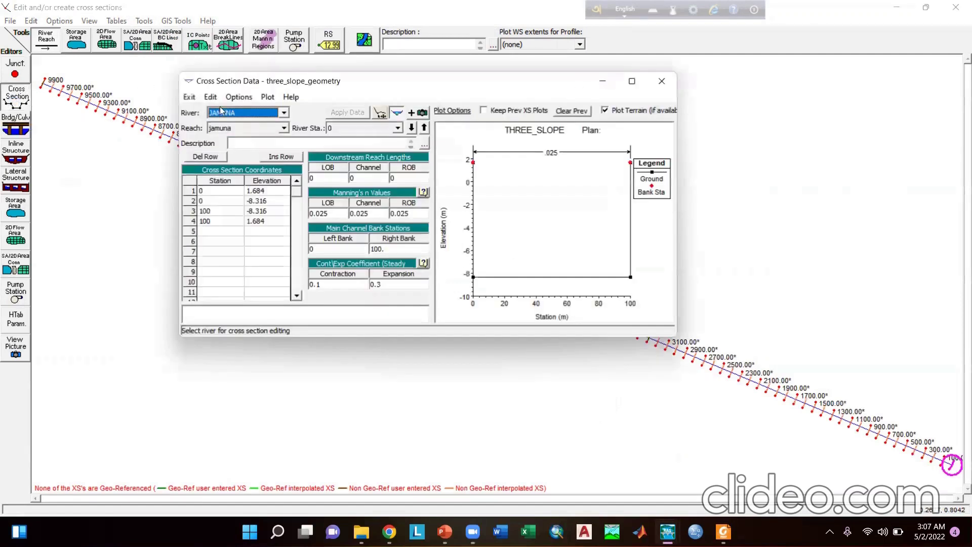
{"action": "left_click", "coordinate": [386, 129]}
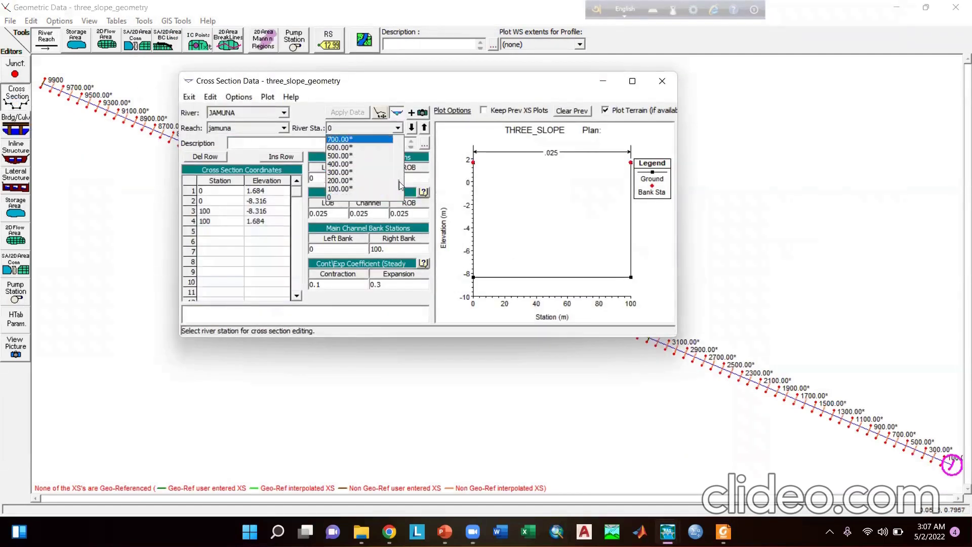
{"action": "left_click_drag", "start_coordinate": [400, 186], "coordinate": [400, 142]}
{"action": "left_click", "coordinate": [344, 147]}
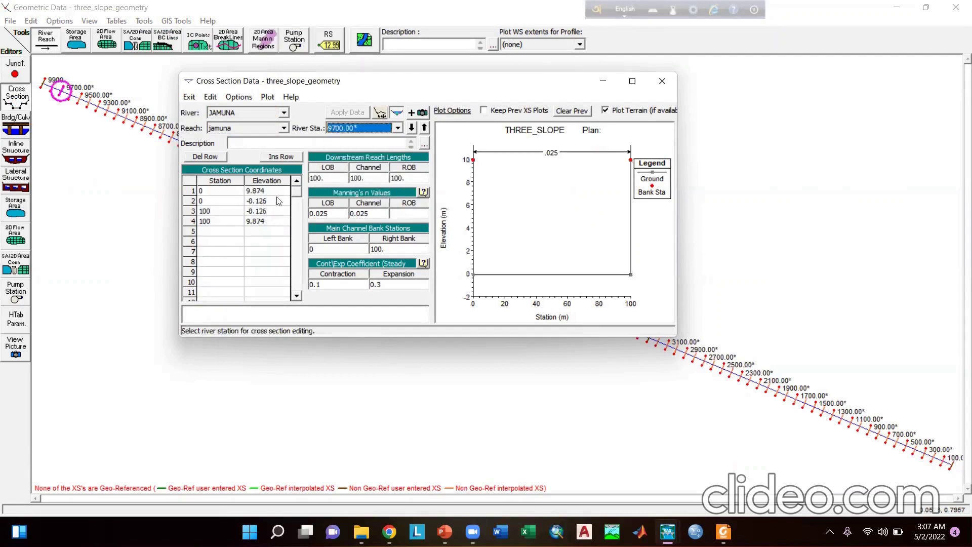
{"action": "left_click", "coordinate": [363, 133]}
{"action": "left_click", "coordinate": [359, 161]}
{"action": "left_click", "coordinate": [368, 132]}
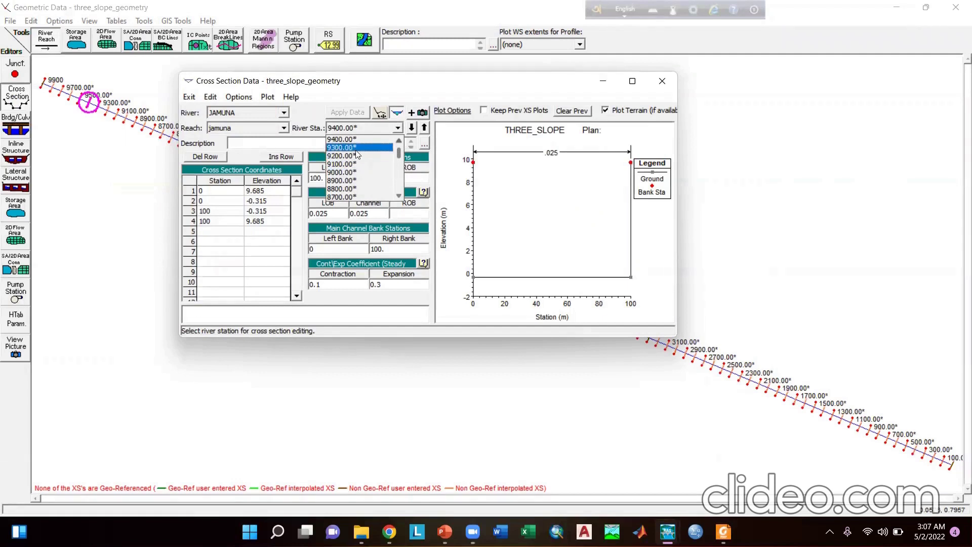
{"action": "left_click", "coordinate": [362, 172]}
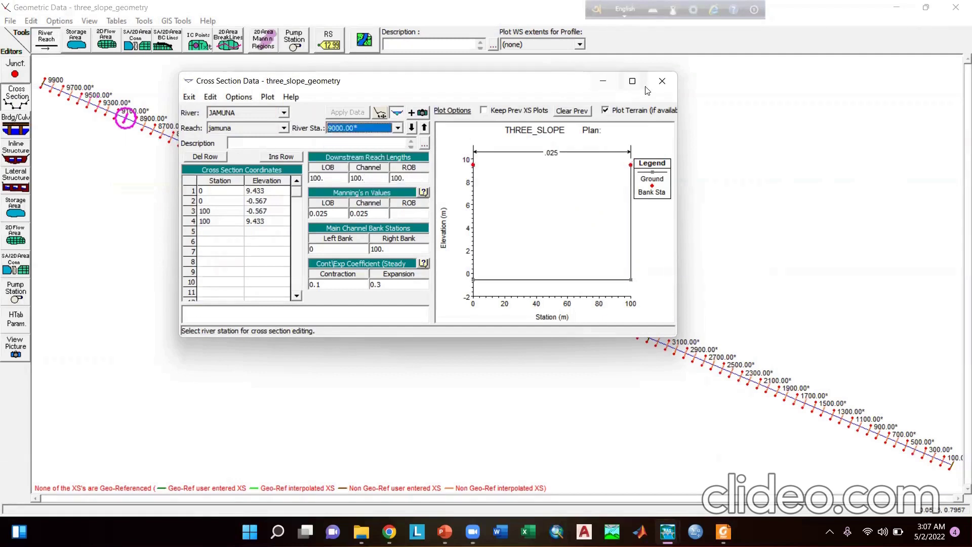
{"action": "left_click", "coordinate": [662, 81]}
Step: Save the geometry data and close the geometric data editor
{"action": "left_click", "coordinate": [10, 21]}
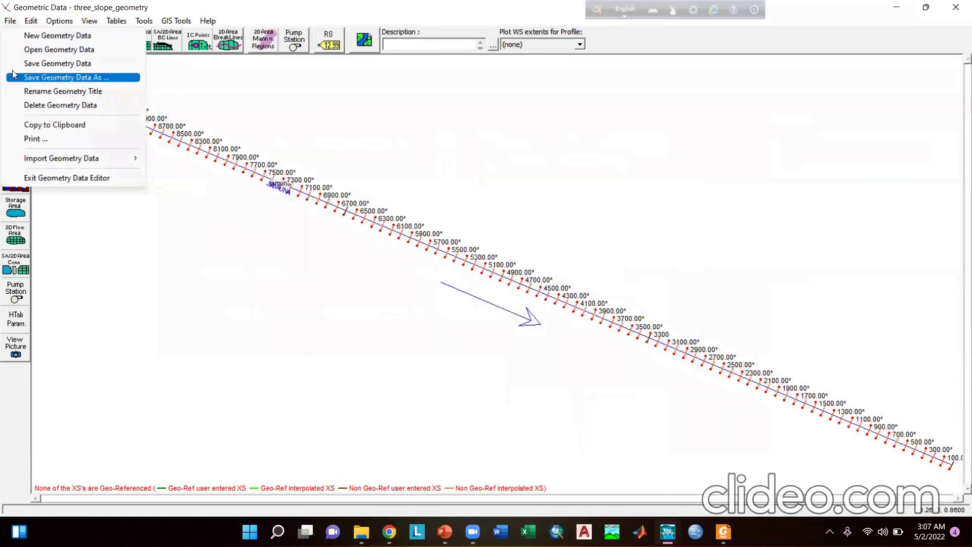
{"action": "left_click", "coordinate": [44, 63]}
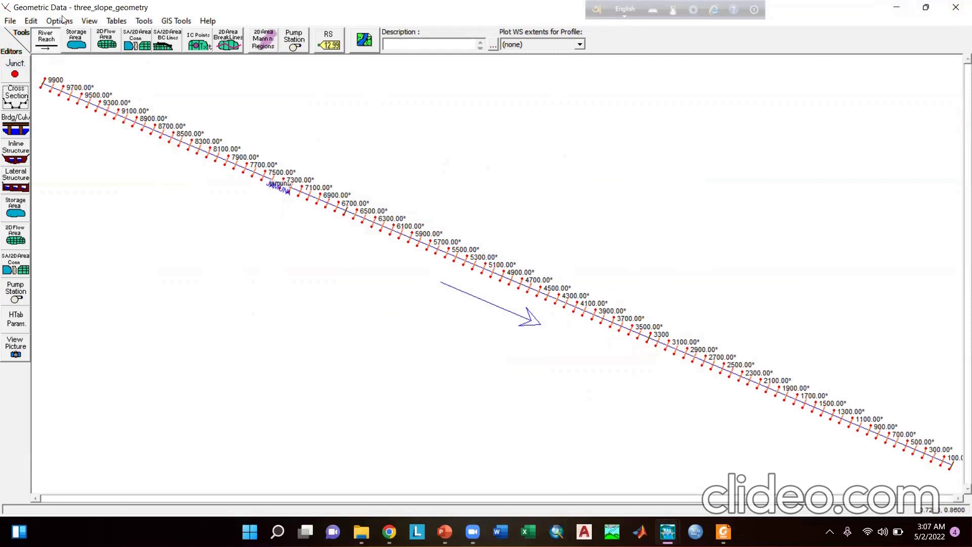
{"action": "left_click", "coordinate": [956, 7]}
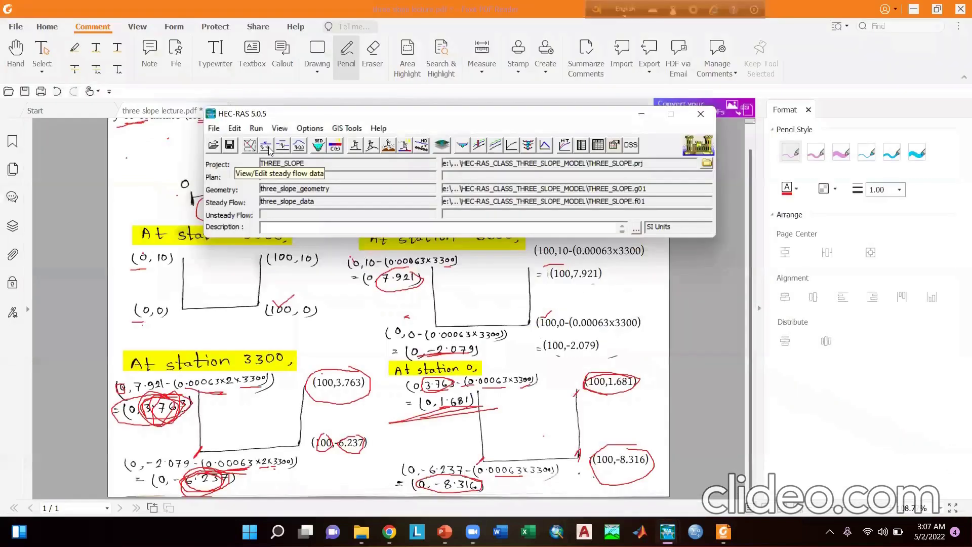
Step: Review station 9900's flow in the steady flow data and set the downstream reach boundary to normal depth with slope 0.00063
{"action": "left_click", "coordinate": [265, 146]}
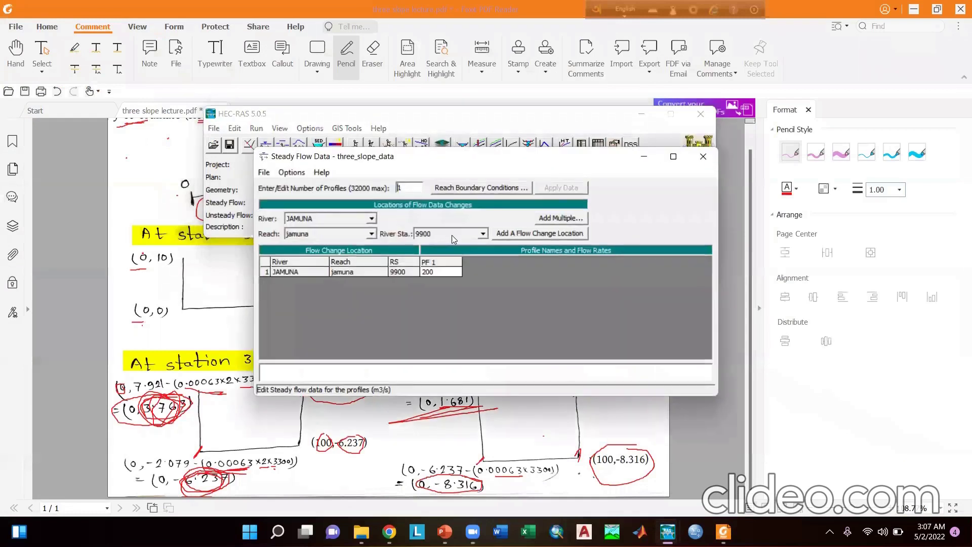
{"action": "left_click", "coordinate": [437, 272]}
{"action": "left_click", "coordinate": [482, 189]}
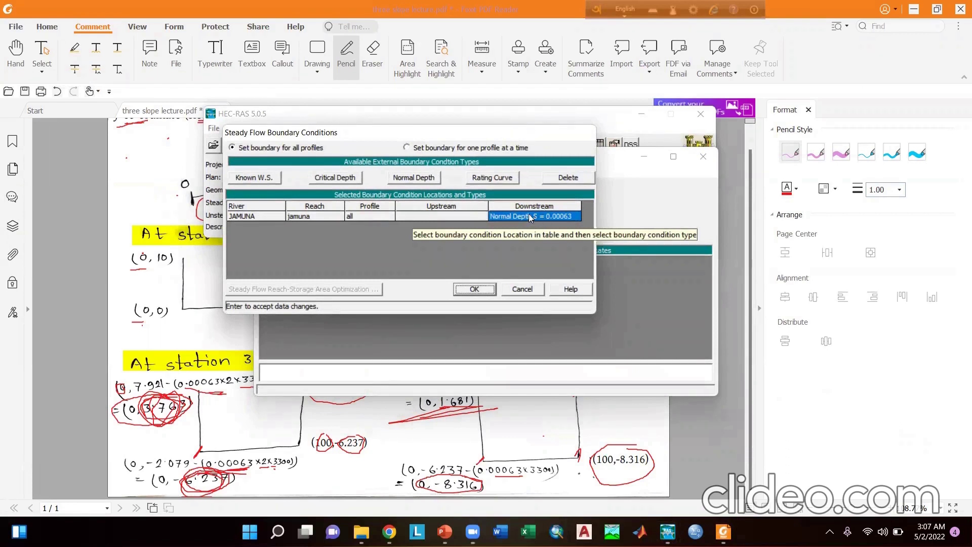
{"action": "left_click", "coordinate": [418, 181]}
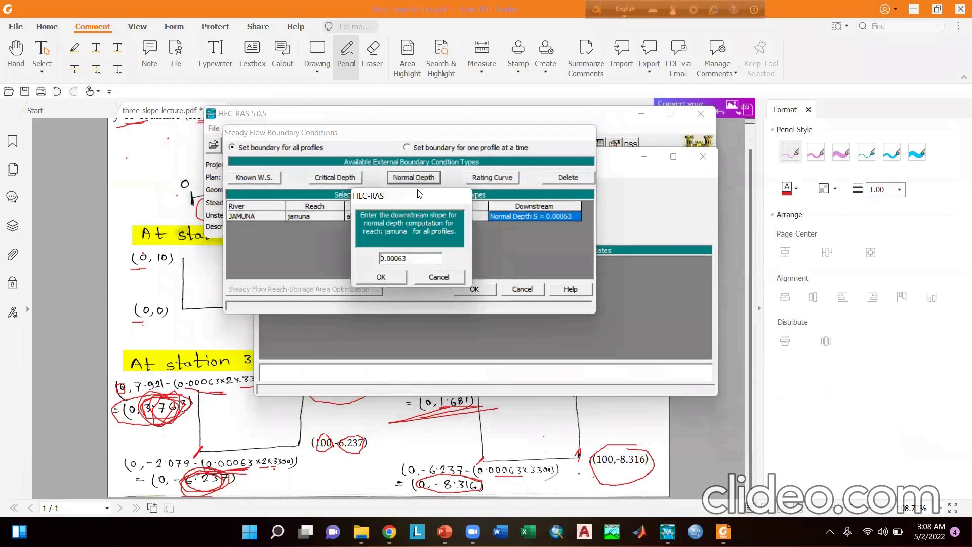
{"action": "left_click_drag", "start_coordinate": [426, 257], "coordinate": [379, 258]}
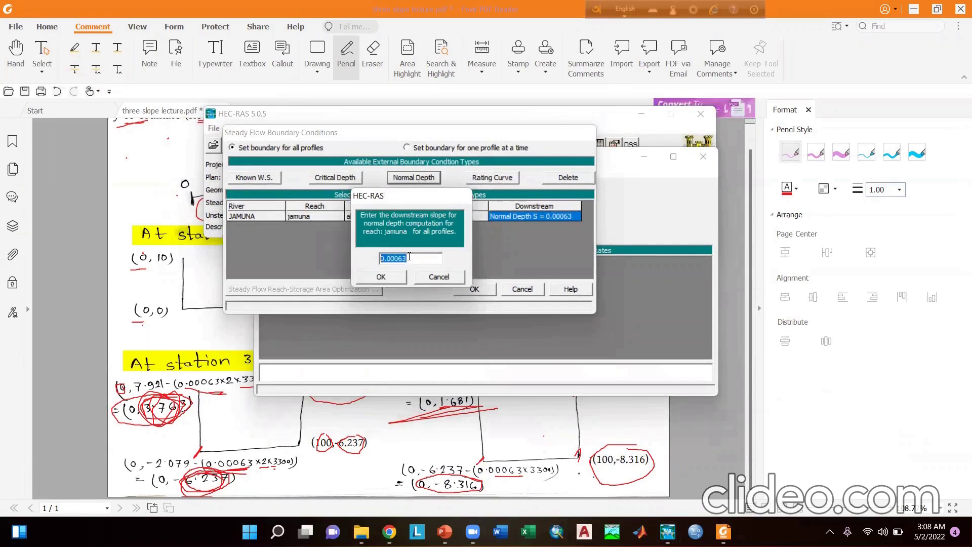
{"action": "left_click", "coordinate": [381, 277]}
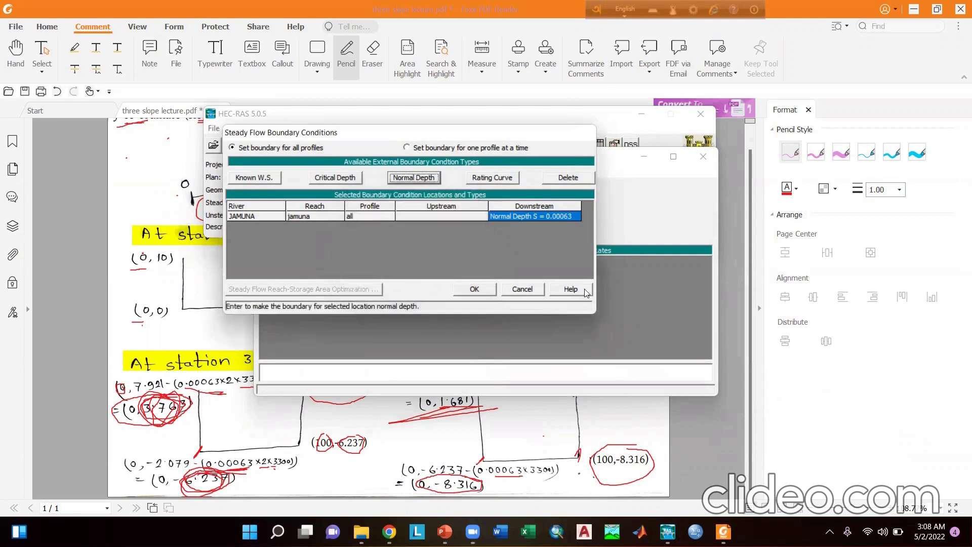
{"action": "left_click", "coordinate": [475, 288]}
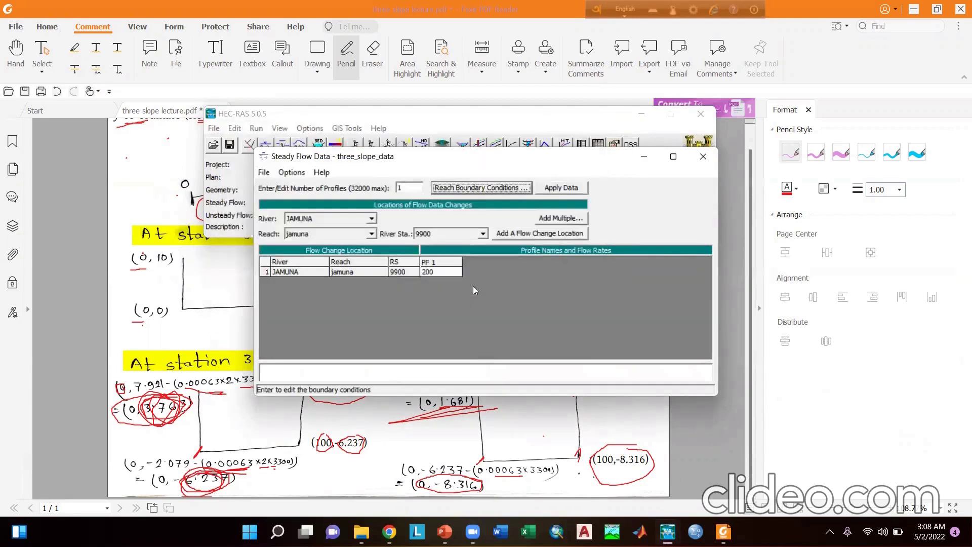
{"action": "left_click", "coordinate": [703, 161]}
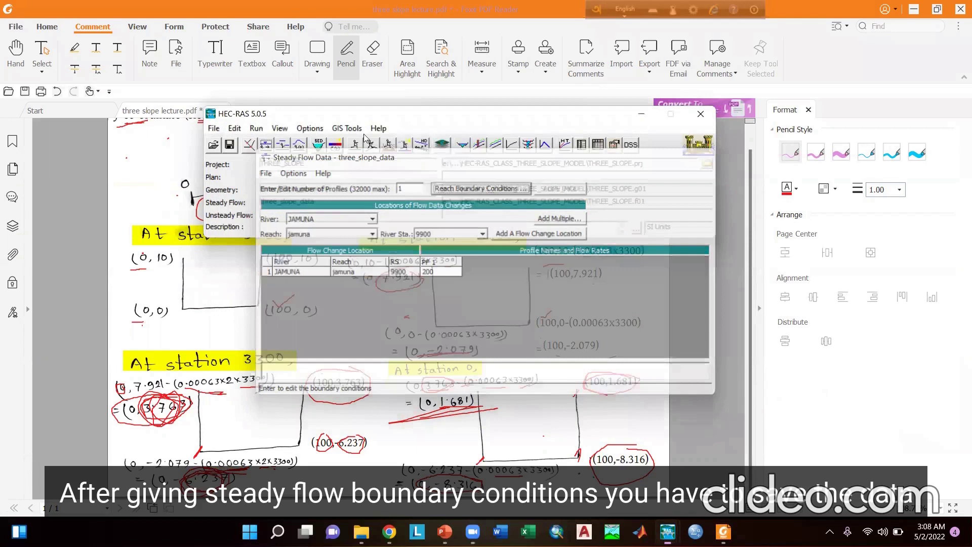
Step: Save a new steady flow analysis plan titled three_Slope_simulation with the short identifier 12345
{"action": "left_click", "coordinate": [355, 146]}
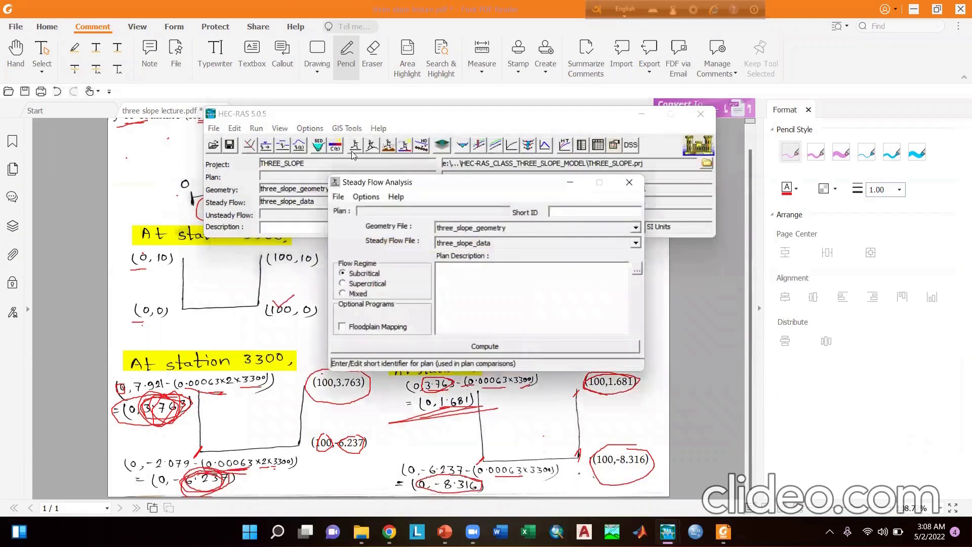
{"action": "left_click", "coordinate": [339, 200]}
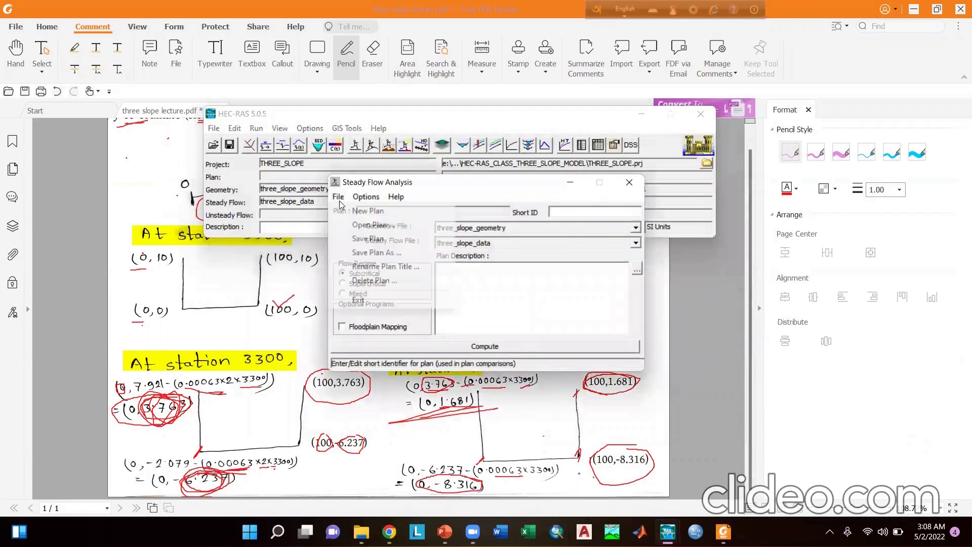
{"action": "left_click", "coordinate": [374, 239]}
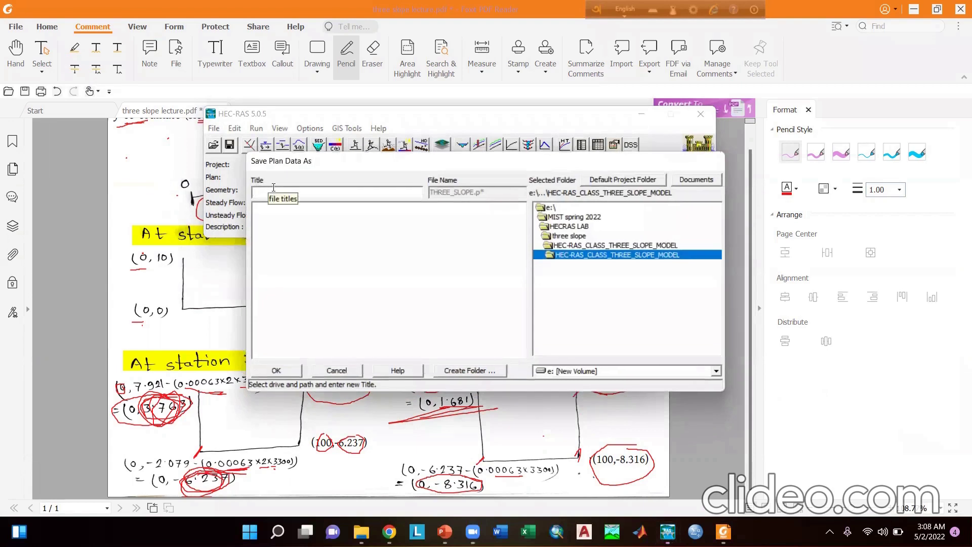
{"action": "type", "text": "three_Slope"}
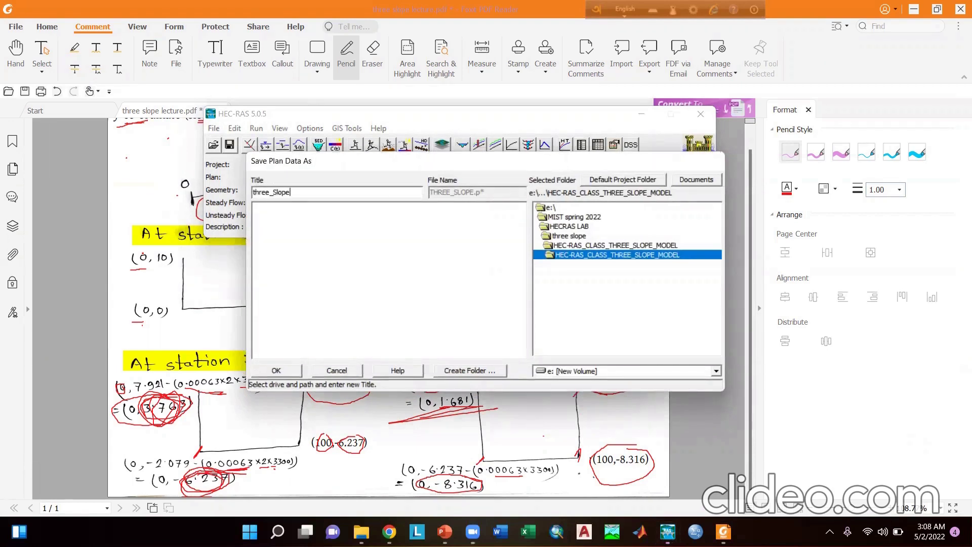
{"action": "type", "text": "_simulation"}
{"action": "left_click", "coordinate": [276, 370]}
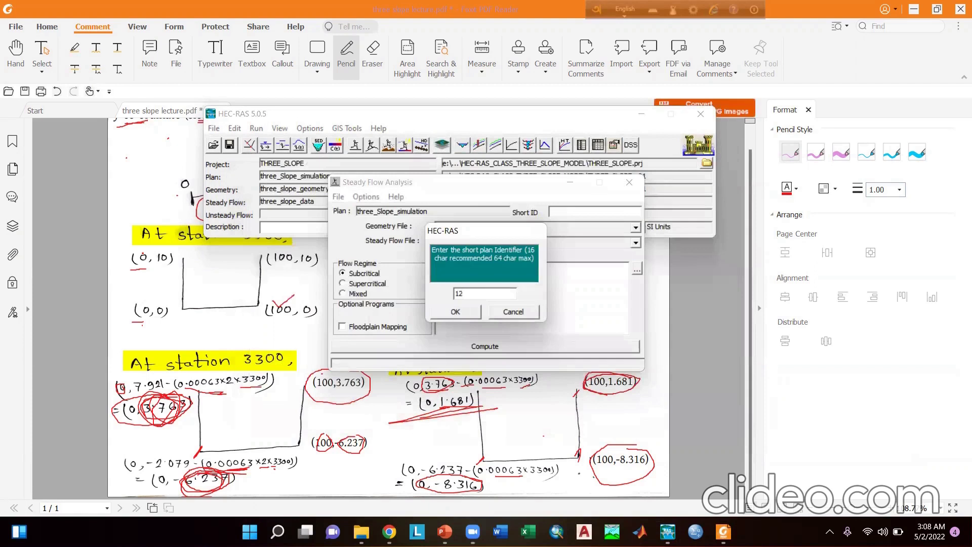
{"action": "type", "text": "12345"}
{"action": "left_click", "coordinate": [454, 312]}
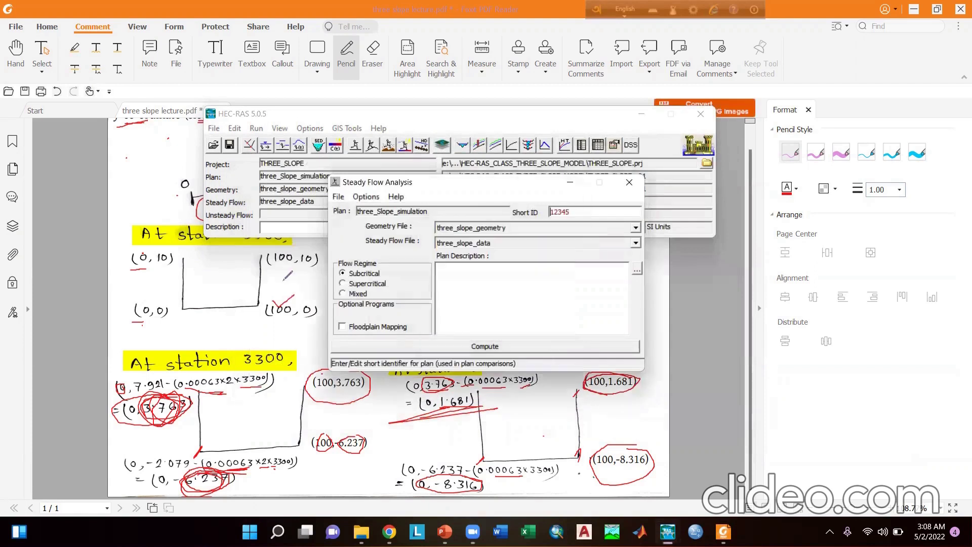
Step: Compute the steady flow simulation for the plan and close the computation and analysis windows
{"action": "left_click", "coordinate": [438, 346]}
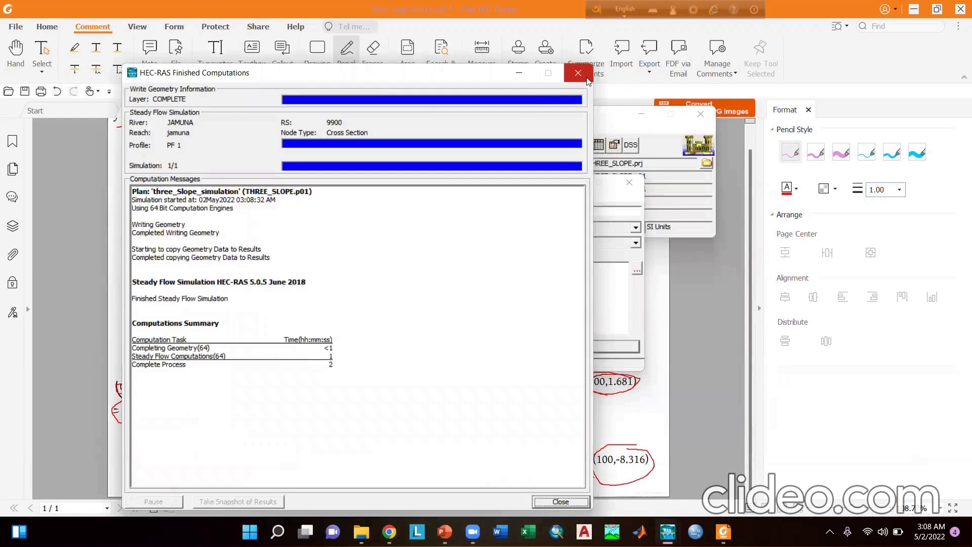
{"action": "left_click", "coordinate": [577, 73]}
{"action": "left_click", "coordinate": [635, 183]}
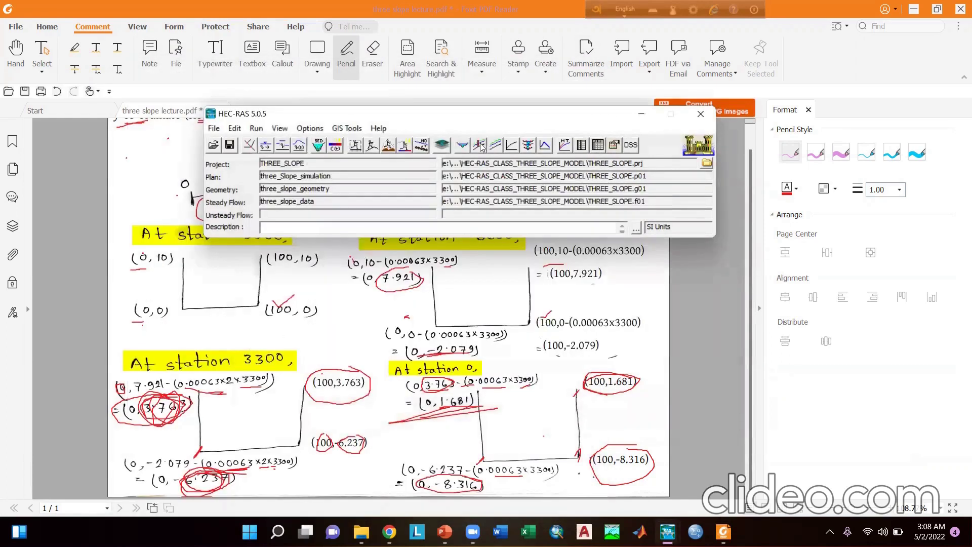
Step: Review the water surface profile plot and the cross section plots at station 8700 and two stations farther downstream
{"action": "left_click", "coordinate": [480, 145]}
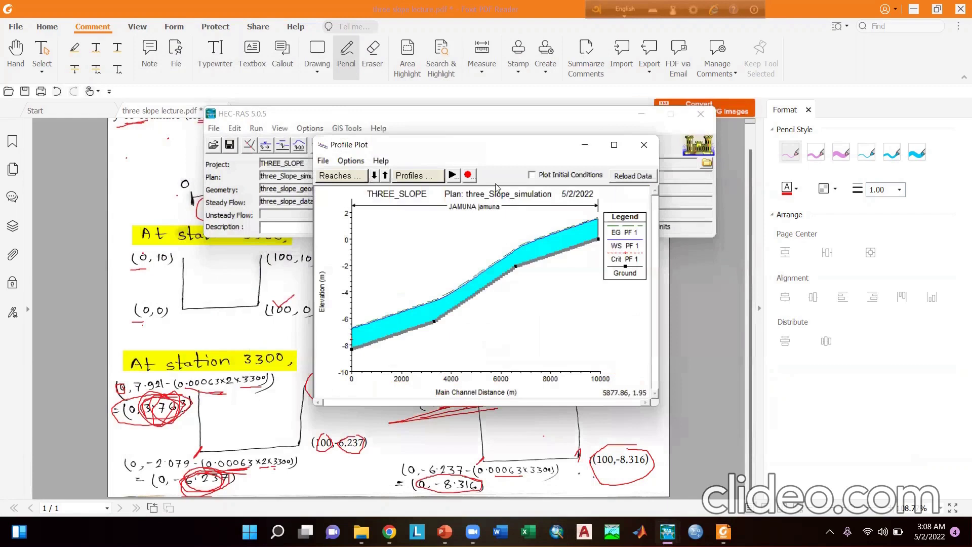
{"action": "left_click", "coordinate": [642, 146]}
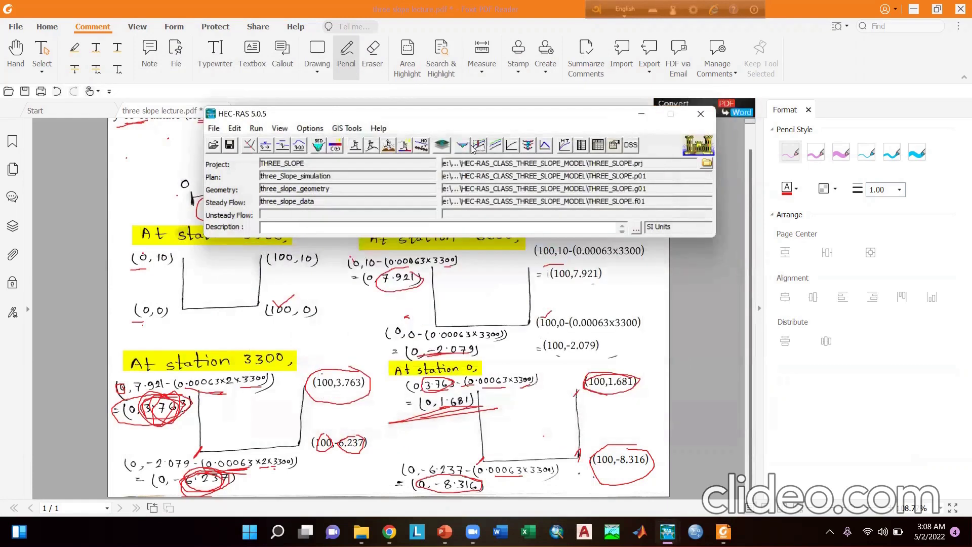
{"action": "left_click", "coordinate": [462, 146]}
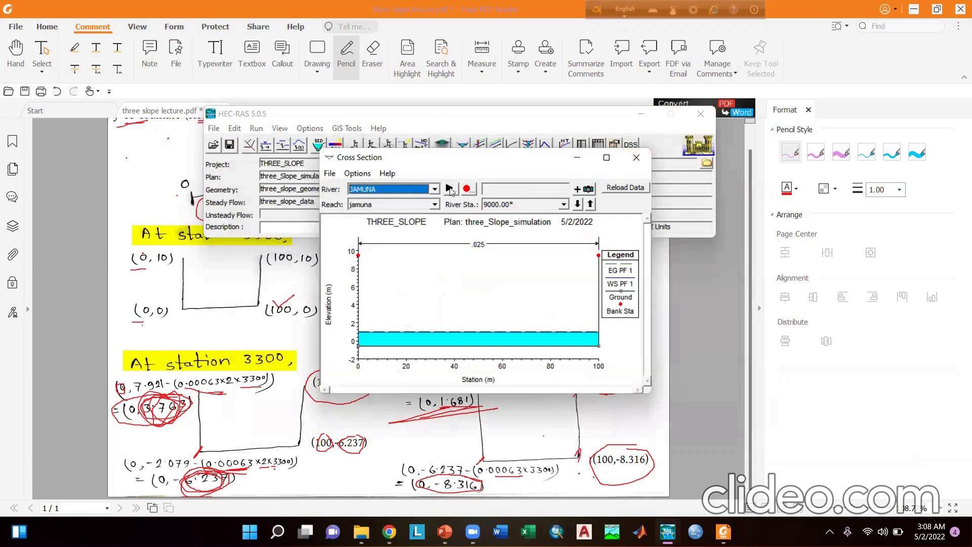
{"action": "left_click", "coordinate": [505, 204]}
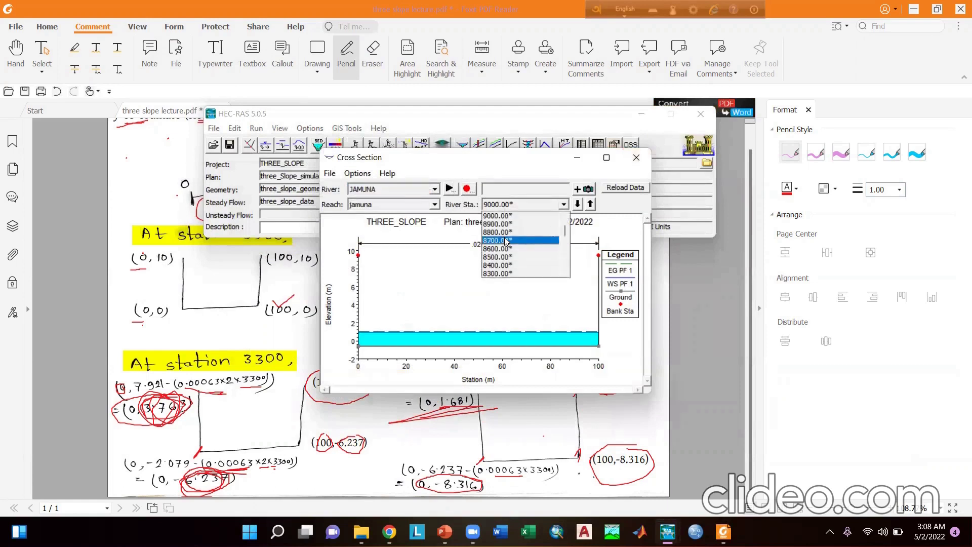
{"action": "left_click", "coordinate": [505, 241]}
{"action": "left_click", "coordinate": [564, 204]}
{"action": "left_click", "coordinate": [531, 255]}
{"action": "left_click", "coordinate": [564, 204]}
{"action": "left_click", "coordinate": [529, 273]}
{"action": "left_click", "coordinate": [636, 157]}
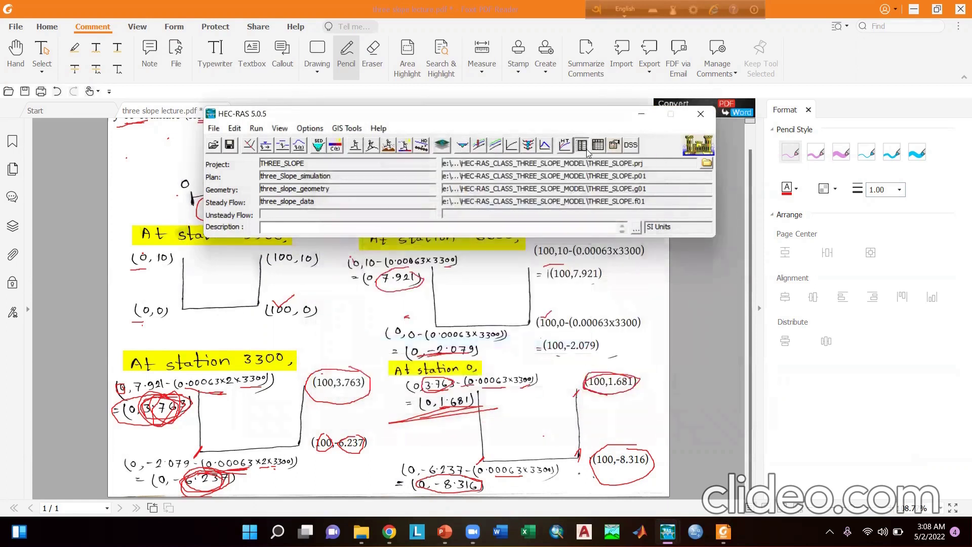
Step: Review the detailed cross section output and the profile output table for the jamuna reach
{"action": "left_click", "coordinate": [582, 145]}
{"action": "left_click", "coordinate": [675, 147]}
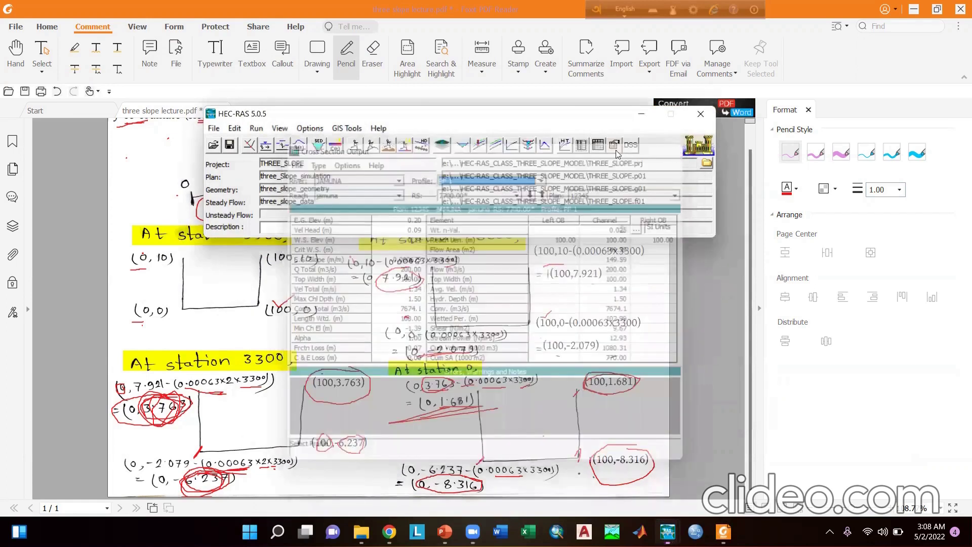
{"action": "left_click", "coordinate": [597, 145]}
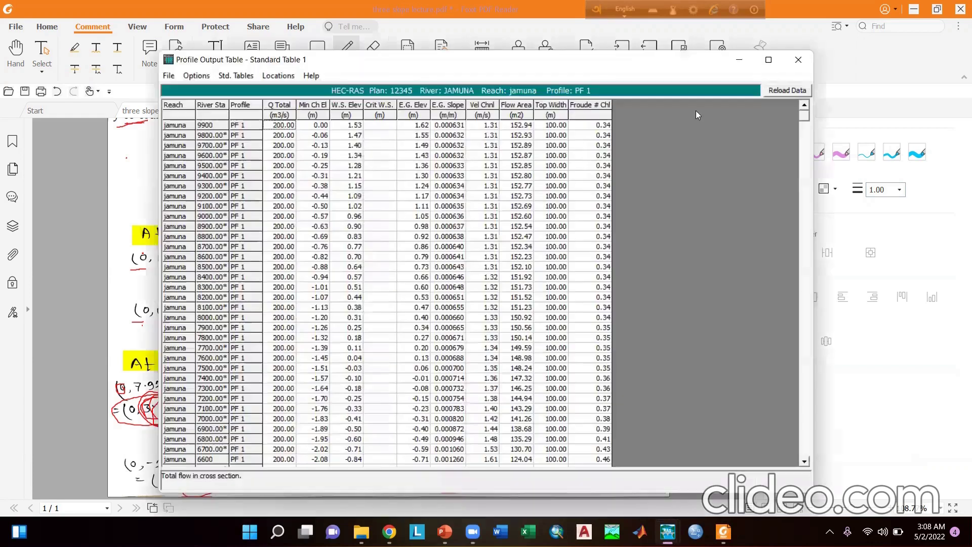
{"action": "left_click", "coordinate": [799, 60]}
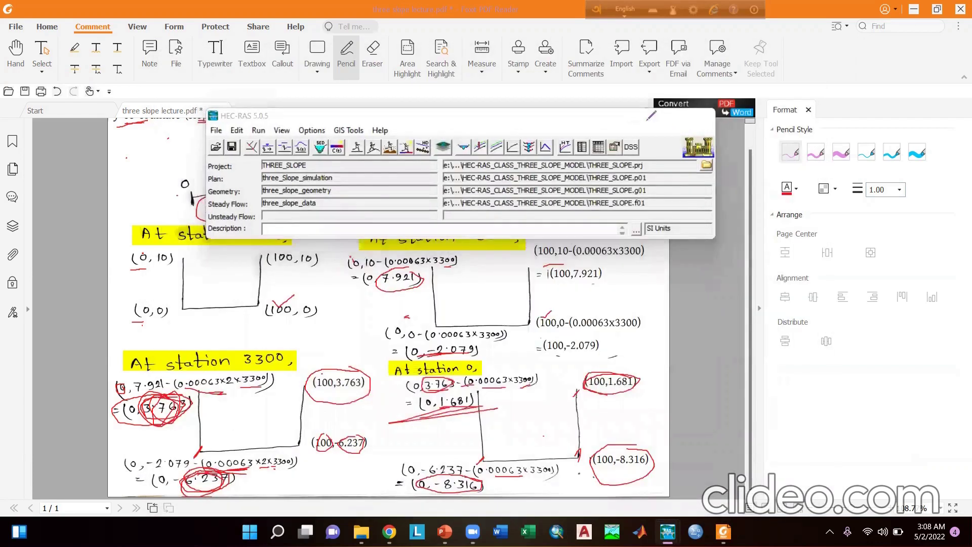
Step: Compare the slope sketch and station coordinates in the Foxit PDF lecture notes with the three_slope_geometry river schematic in HEC-RAS
{"action": "key", "text": "alt+Tab"}
{"action": "scroll", "coordinate": [362, 195], "scroll_direction": "up", "scroll_amount": 1}
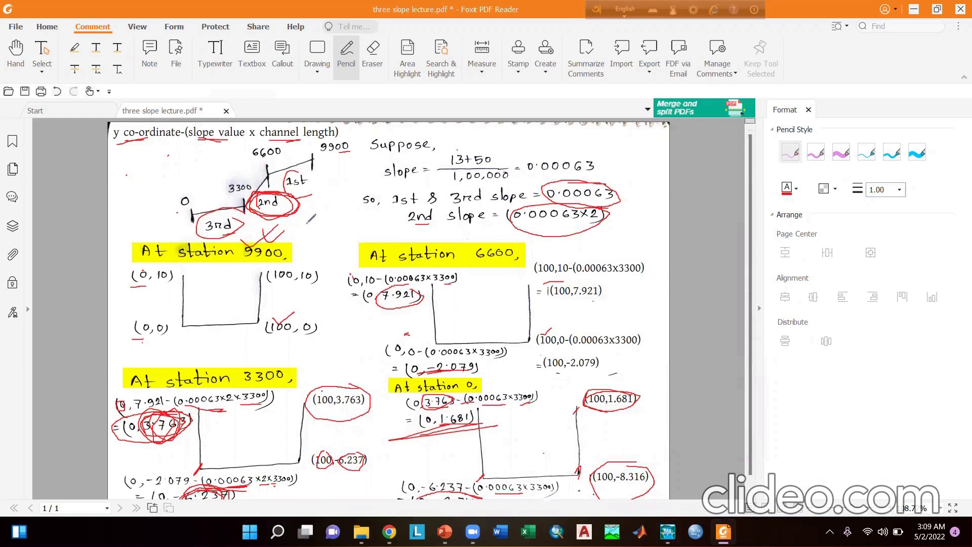
{"action": "mouse_move", "coordinate": [667, 531]}
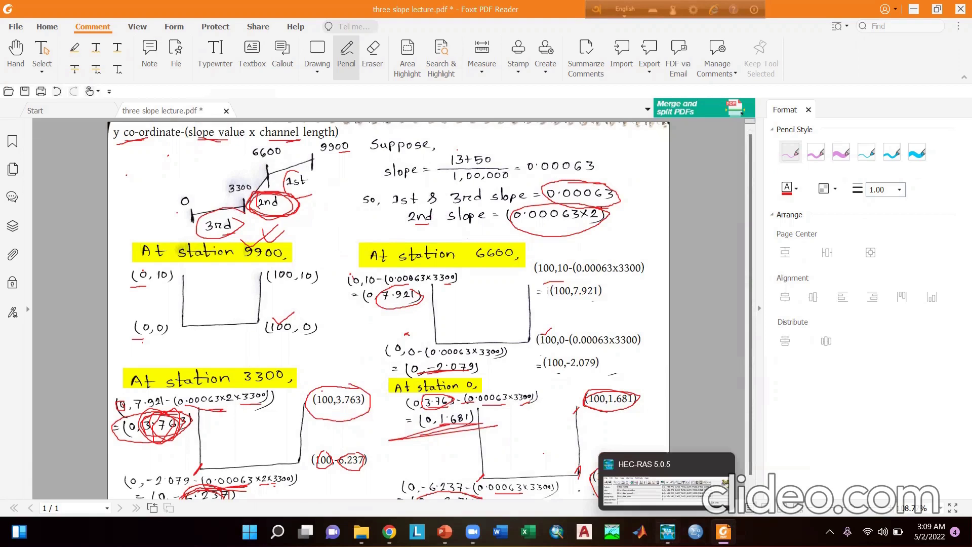
{"action": "left_click", "coordinate": [678, 499]}
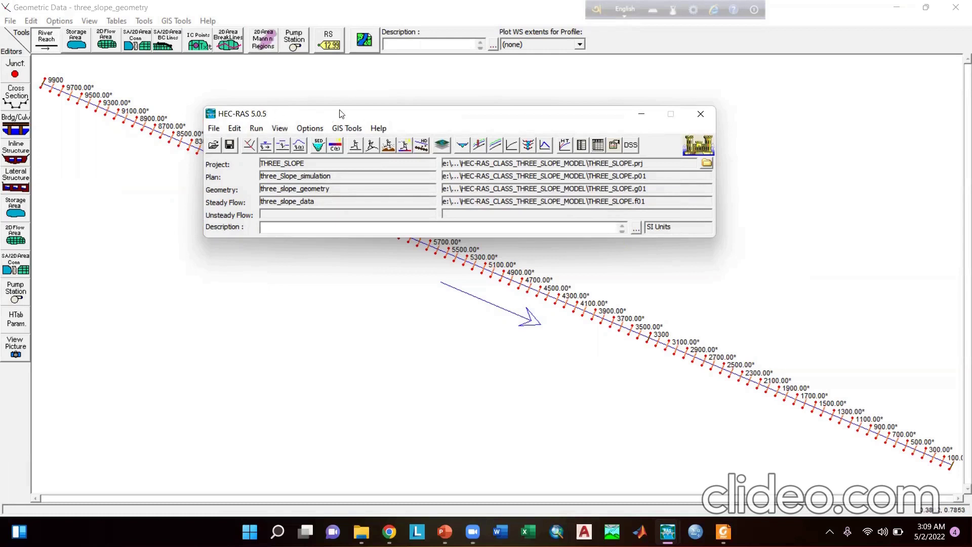
{"action": "left_click", "coordinate": [209, 4]}
{"action": "mouse_move", "coordinate": [724, 532]}
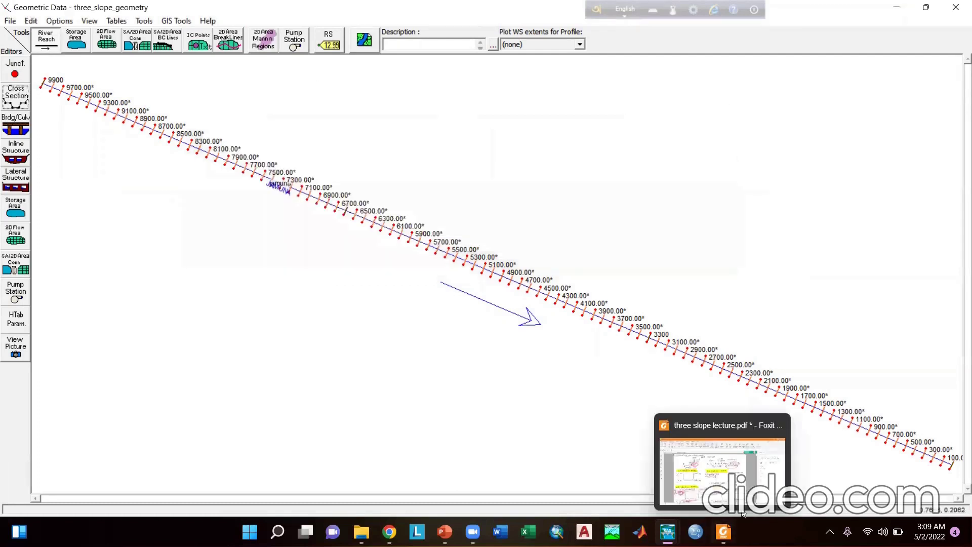
{"action": "left_click", "coordinate": [745, 498]}
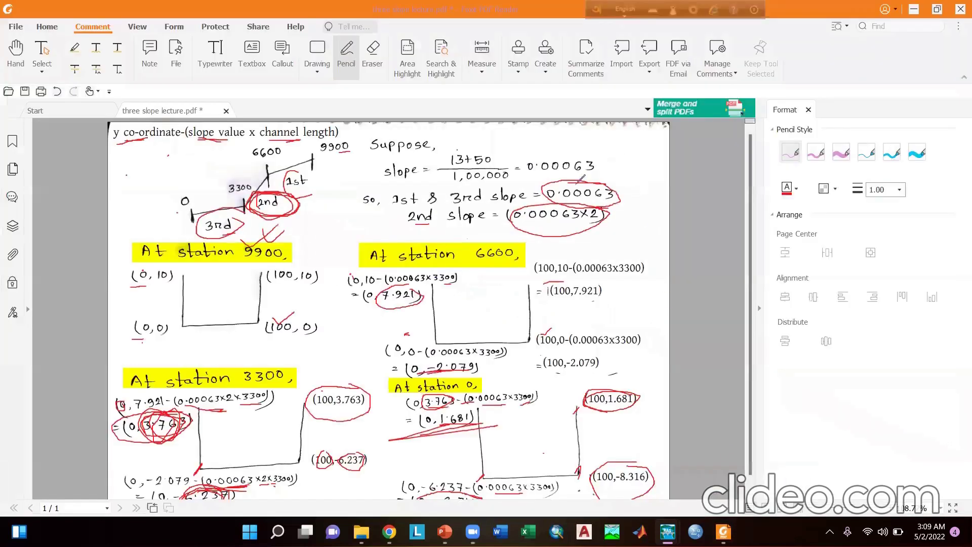